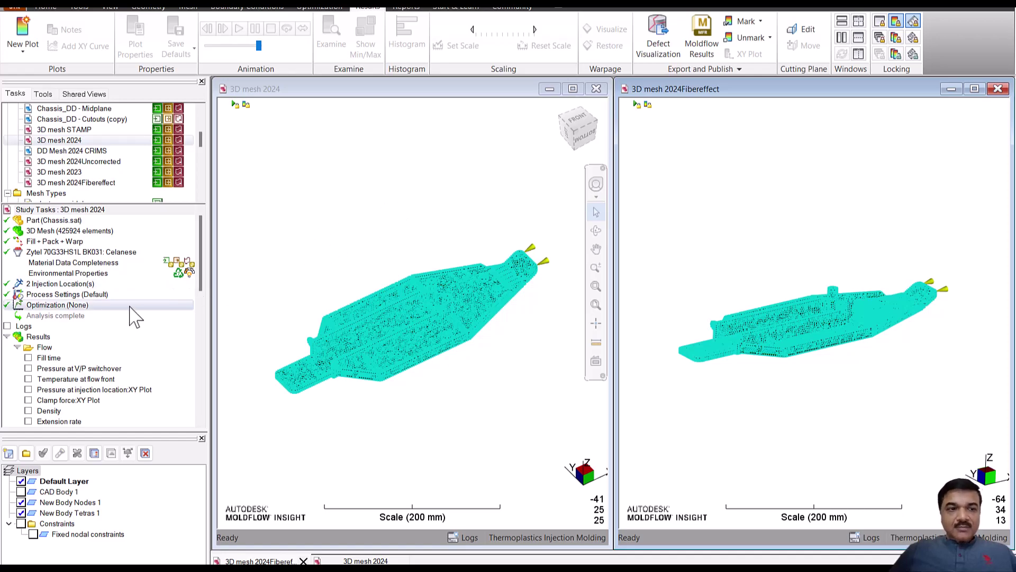
- In the 3D mesh 2024 study's Fiber Solver Parameters, set fiber effect on thermal conductivity to No
click(100, 295)
double_click(100, 297)
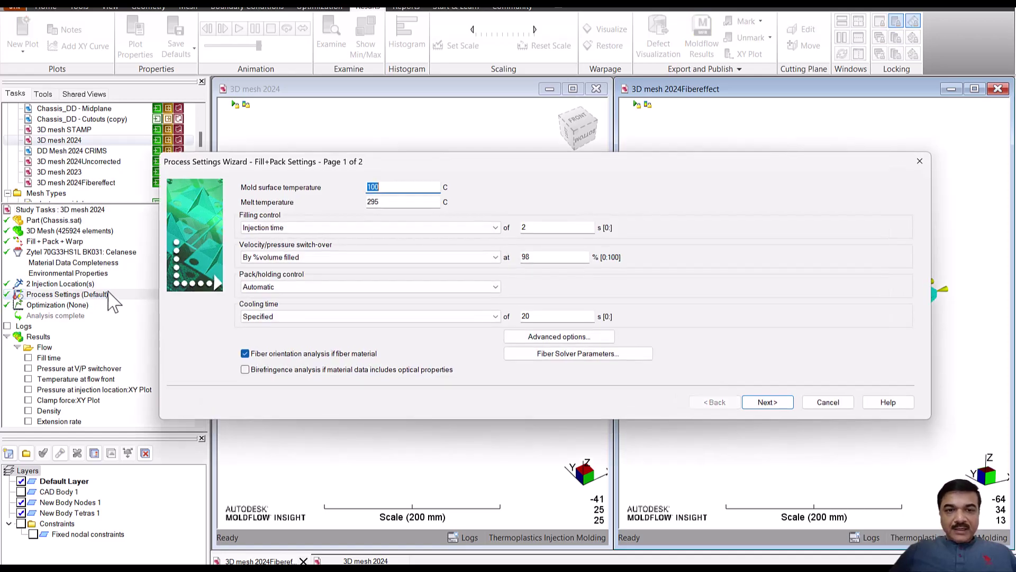
click(543, 339)
click(609, 381)
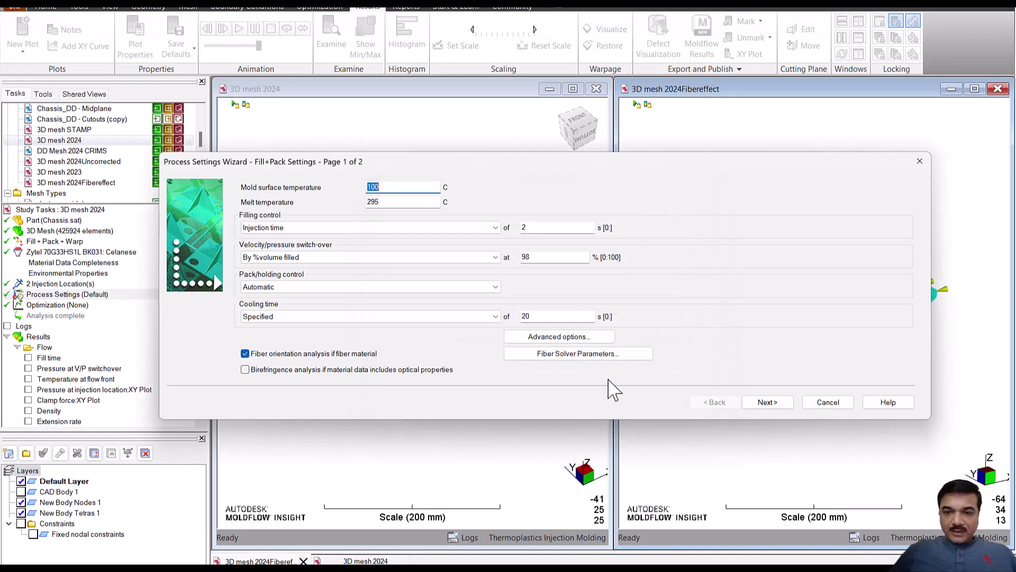
click(576, 354)
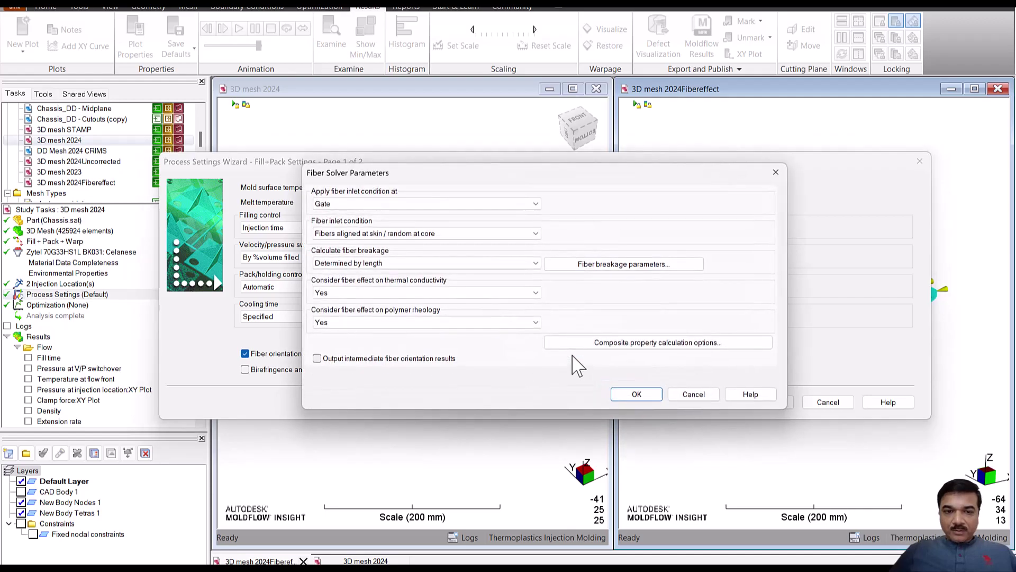
click(351, 295)
click(351, 313)
click(352, 322)
- Set 'Consider fiber effect on polymer rheology' to No as well
click(350, 341)
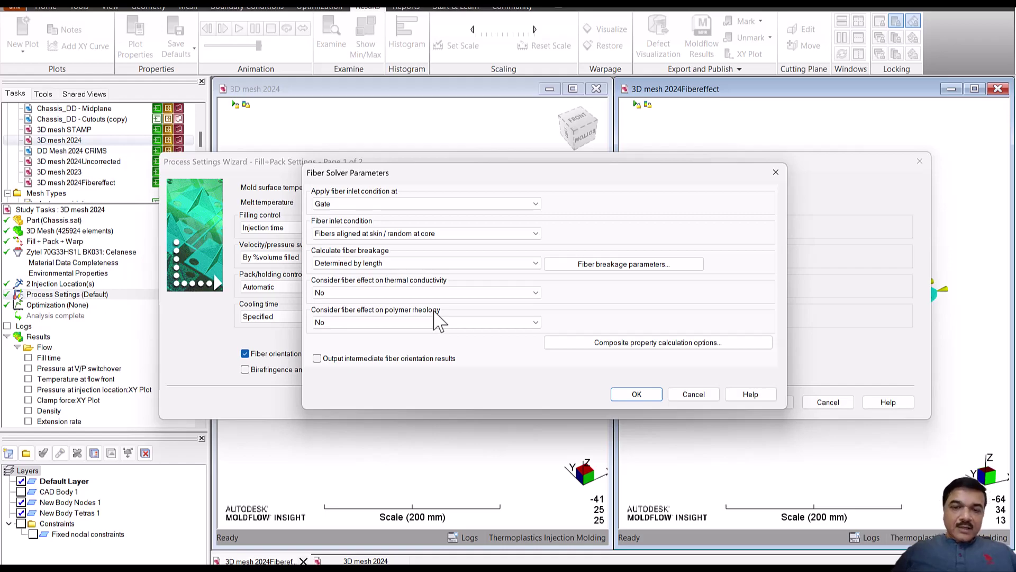
- Close the dialogs, then reopen and recheck the 3D mesh 2024 study's fiber solver parameters
click(707, 396)
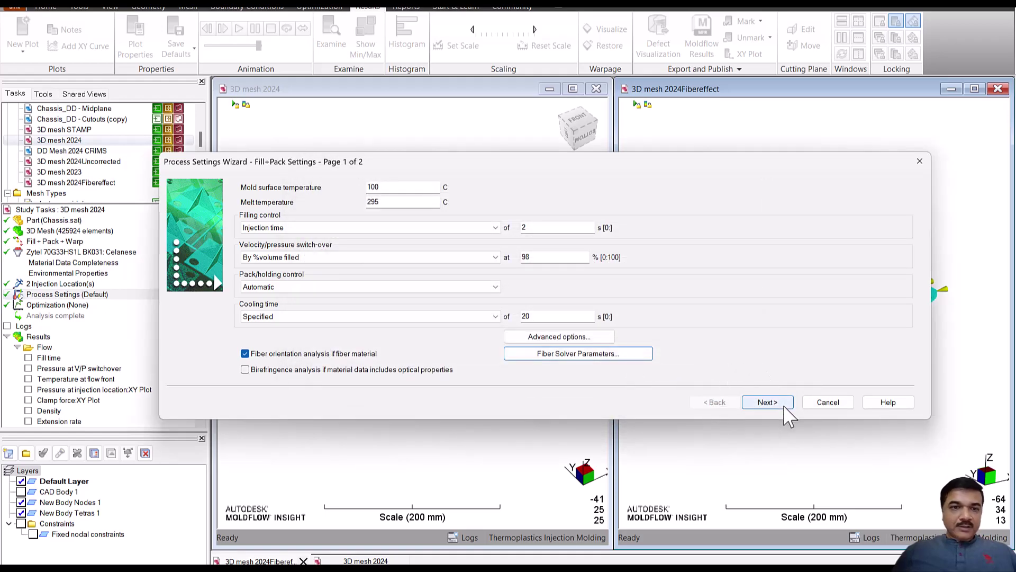
click(830, 404)
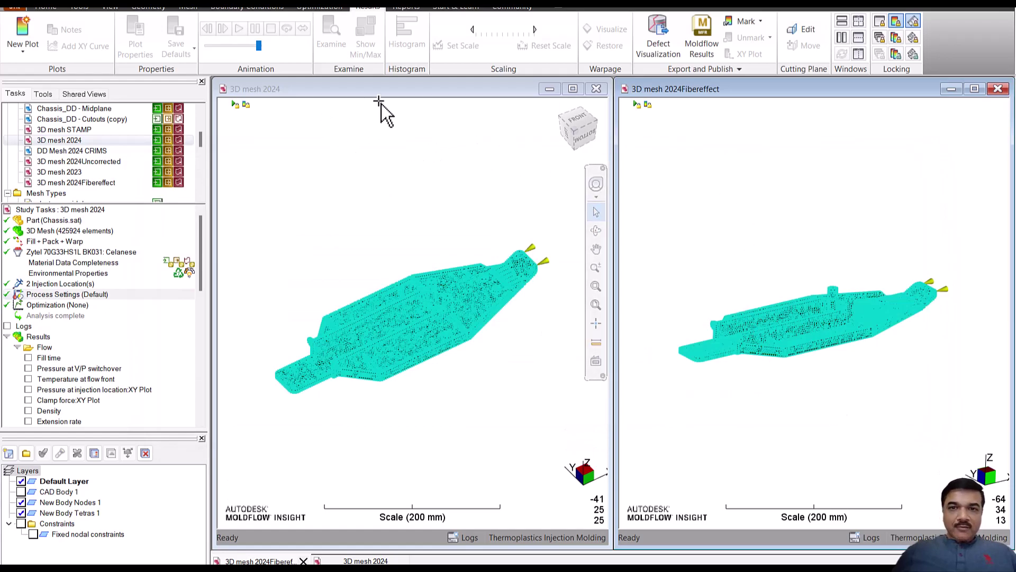
click(385, 87)
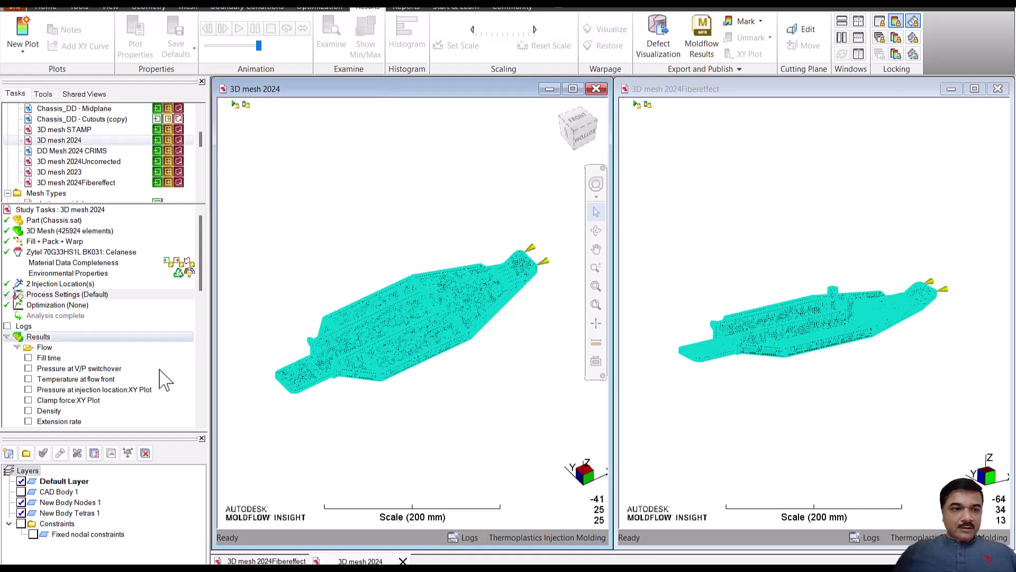
click(127, 295)
double_click(127, 295)
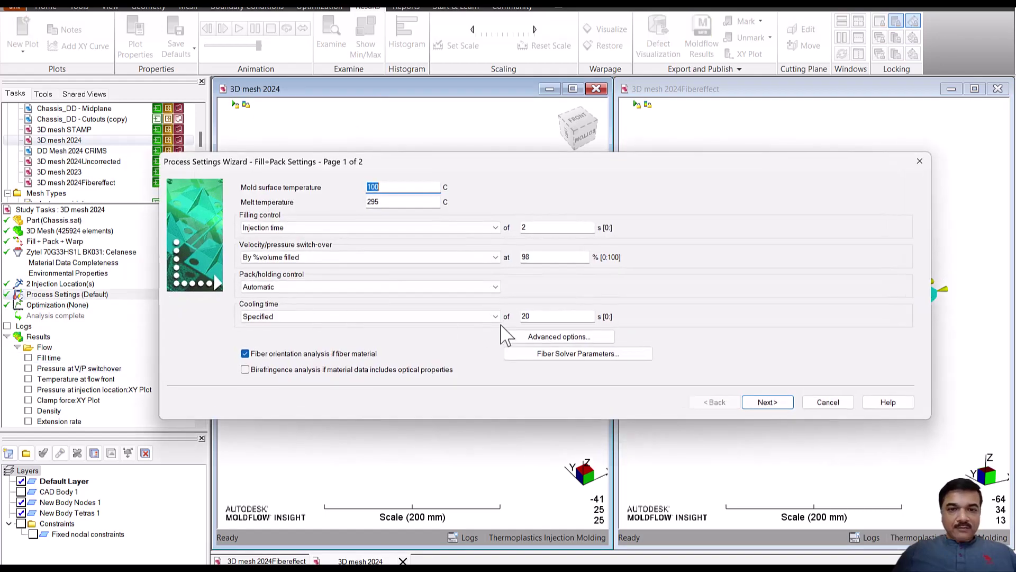
click(572, 355)
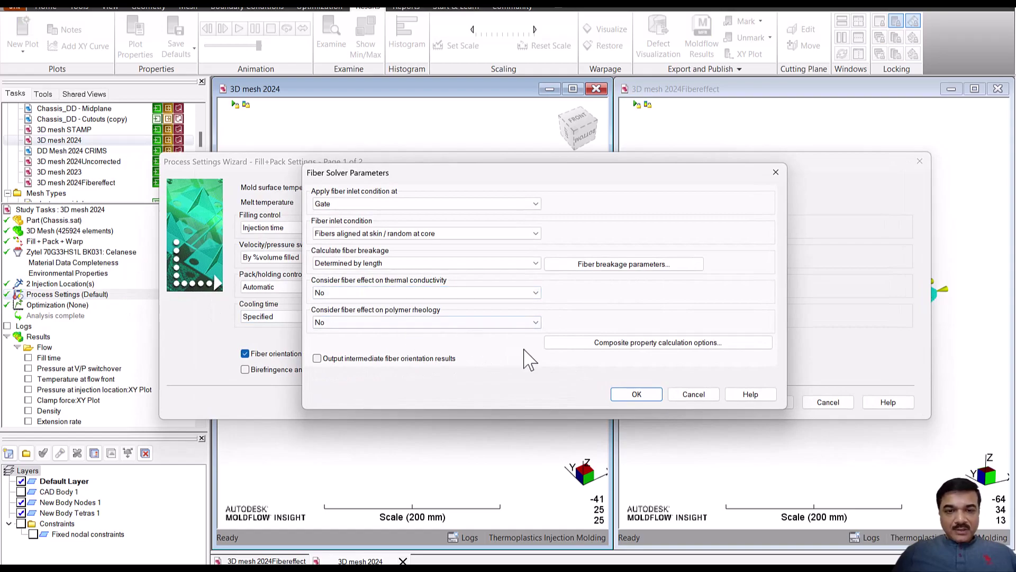
click(688, 394)
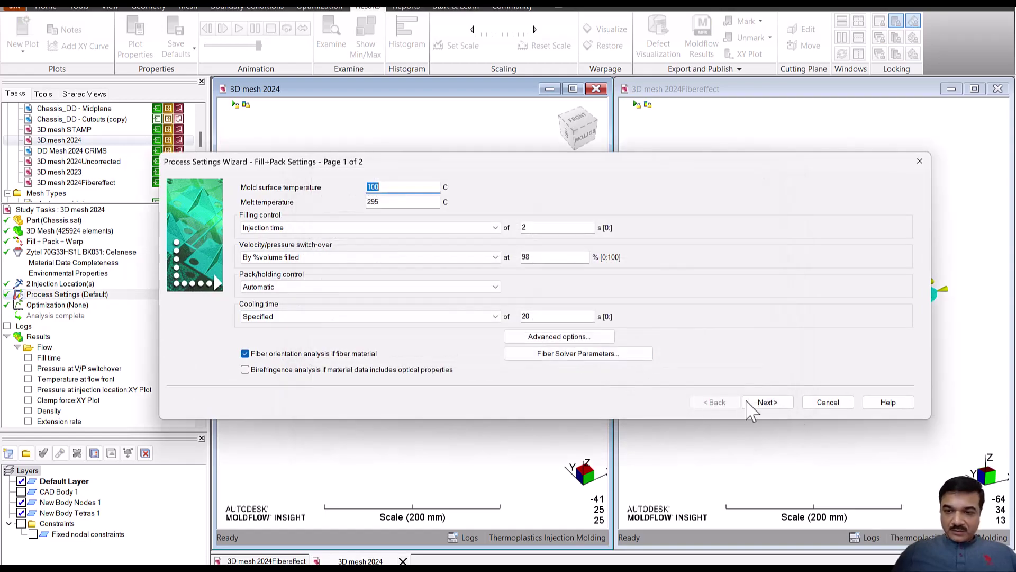
click(828, 403)
- Verify the Fibereffect study's fiber solver parameters still show Yes/Yes, then cancel out
click(683, 104)
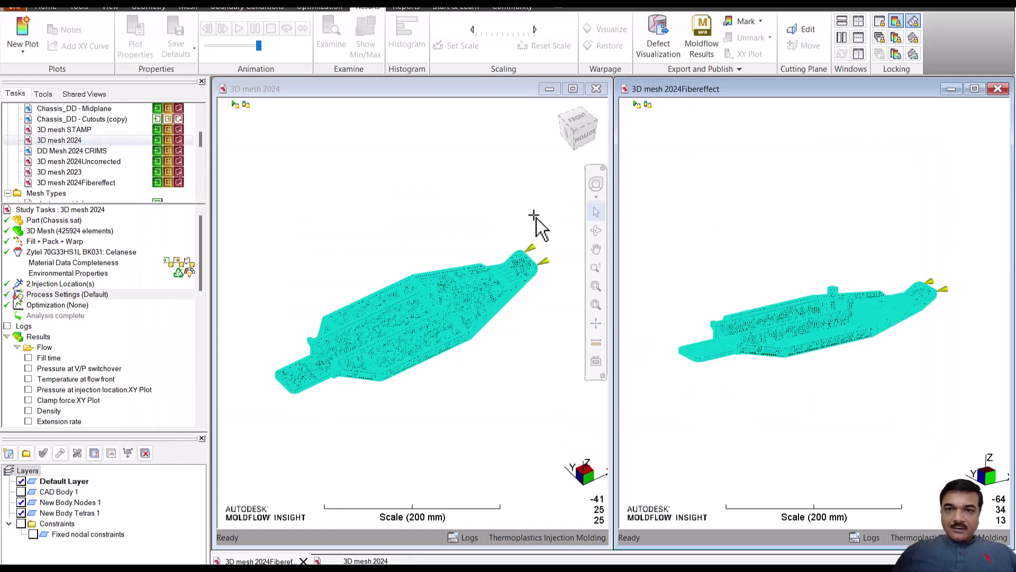
click(101, 297)
double_click(104, 300)
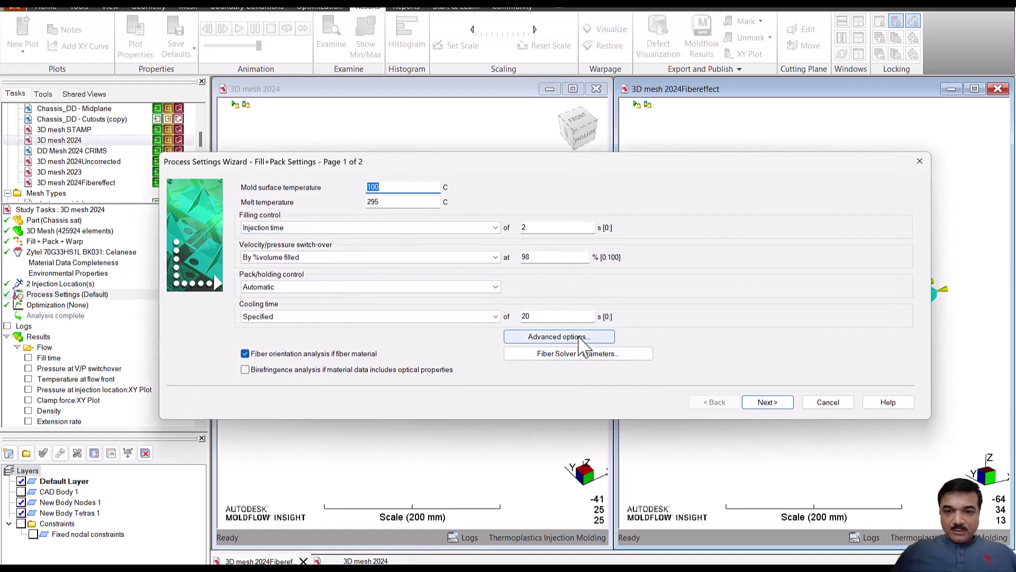
click(577, 355)
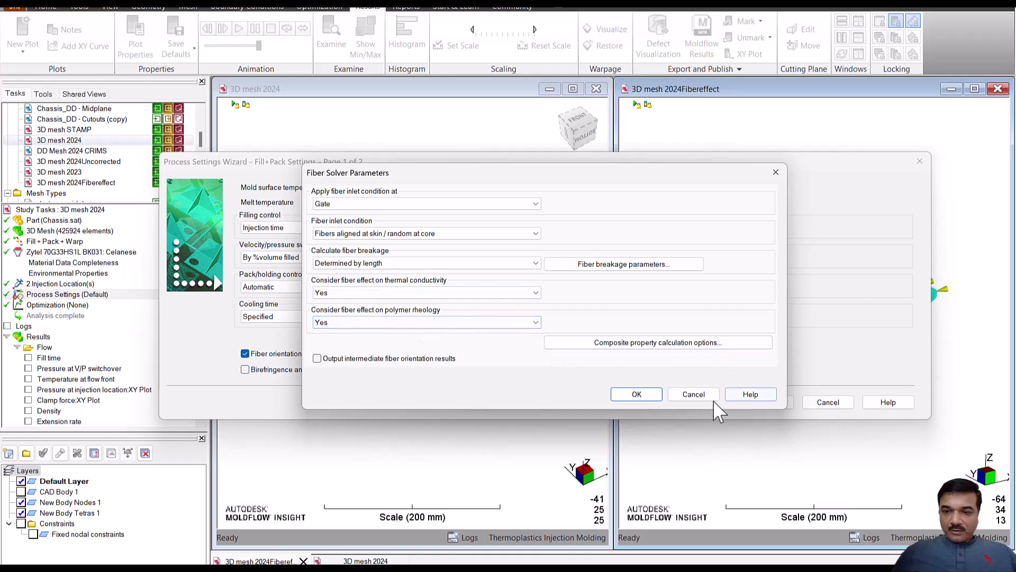
click(694, 394)
click(833, 403)
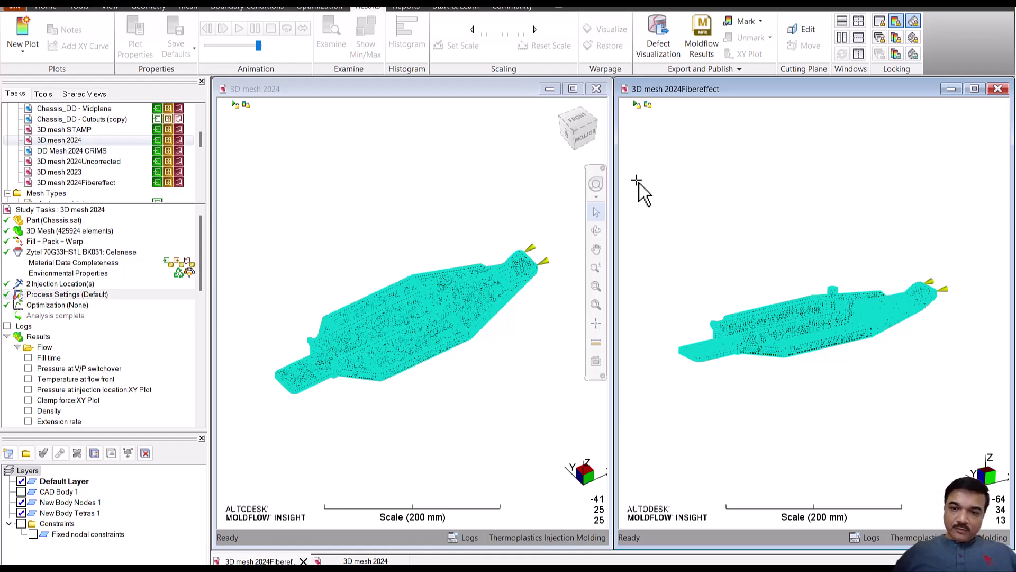
- On the View tab, apply Lock All Views, Lock All Plots and Lock All Animations to both mesh windows
mouse_move(470, 234)
middle_down()
mouse_move(454, 227)
mouse_move(462, 235)
middle_up()
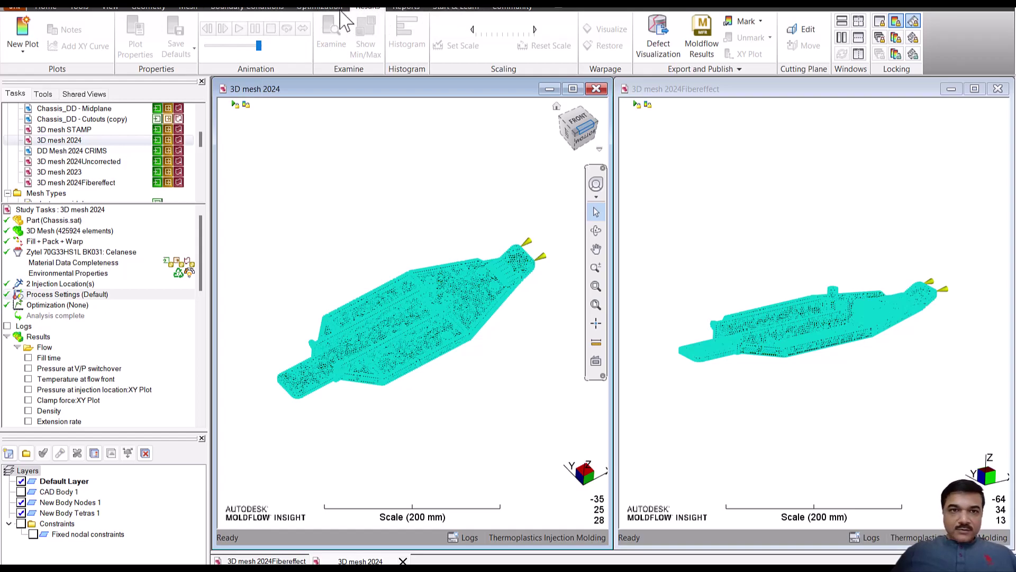
click(46, 6)
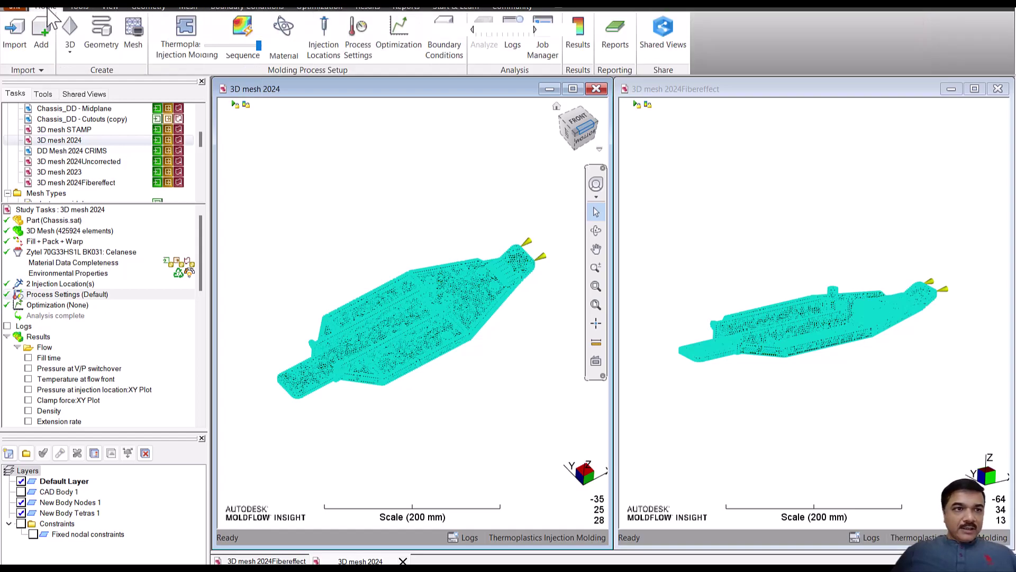
click(111, 6)
click(458, 21)
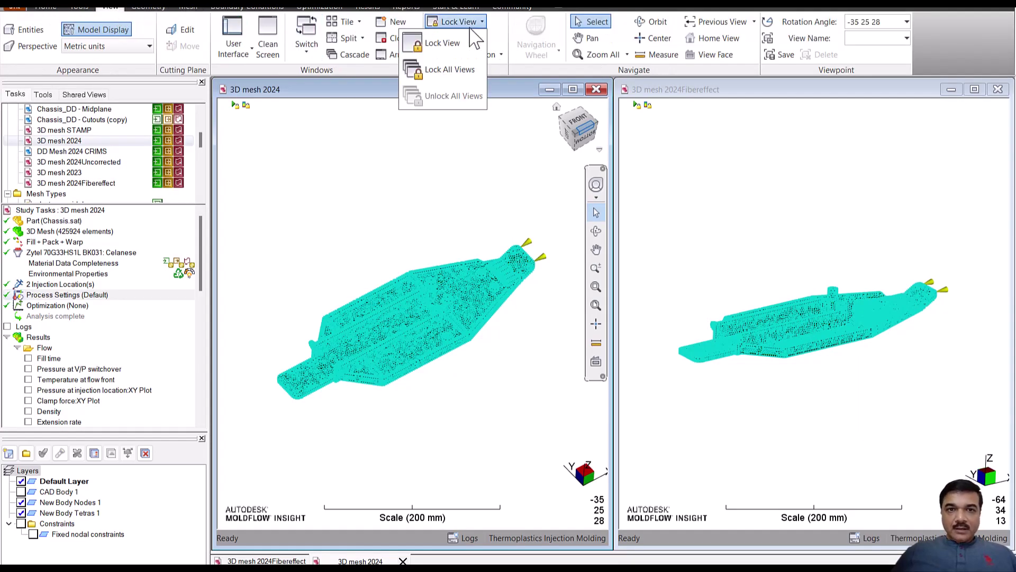
click(458, 70)
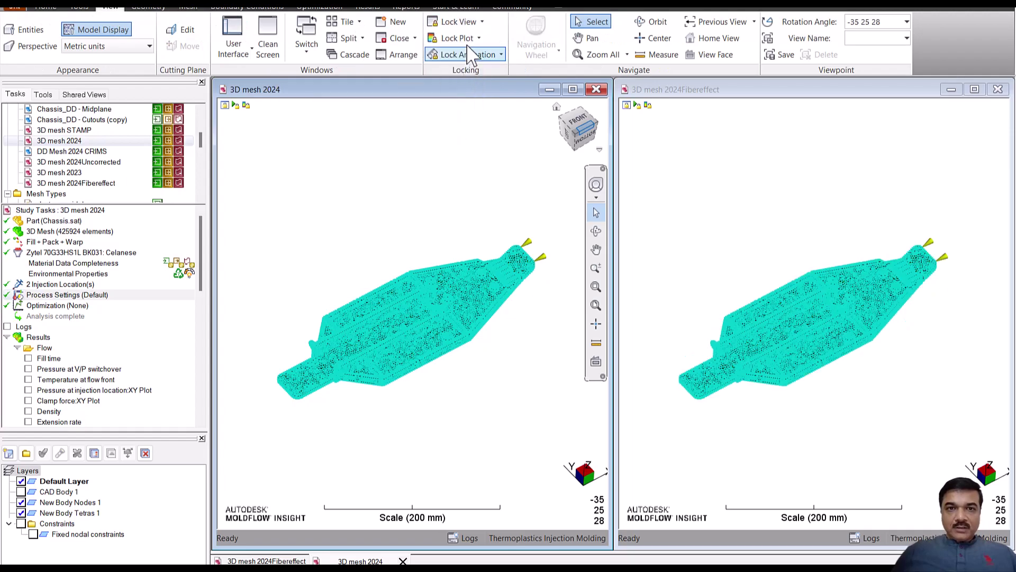
click(472, 38)
click(464, 90)
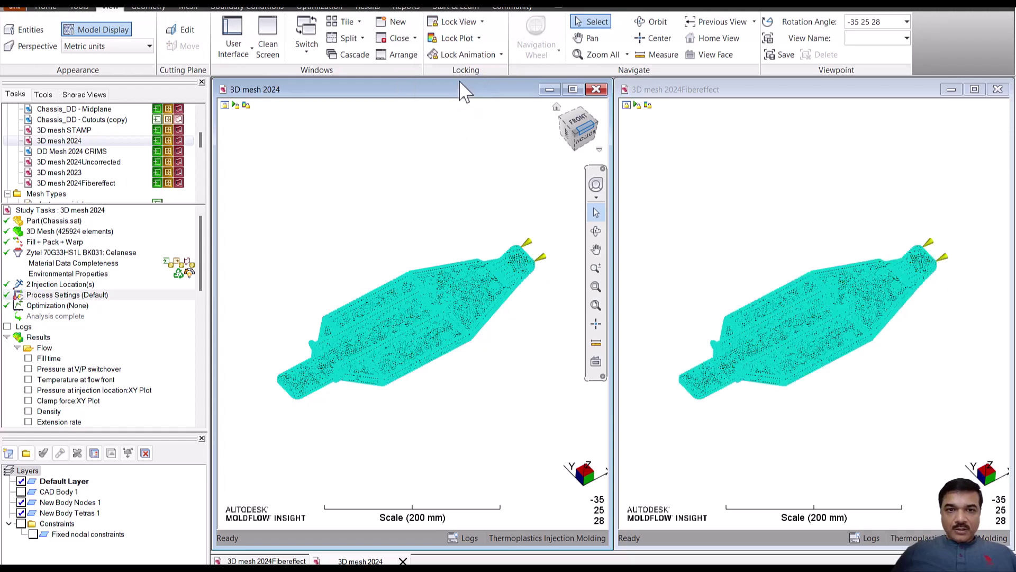
click(468, 55)
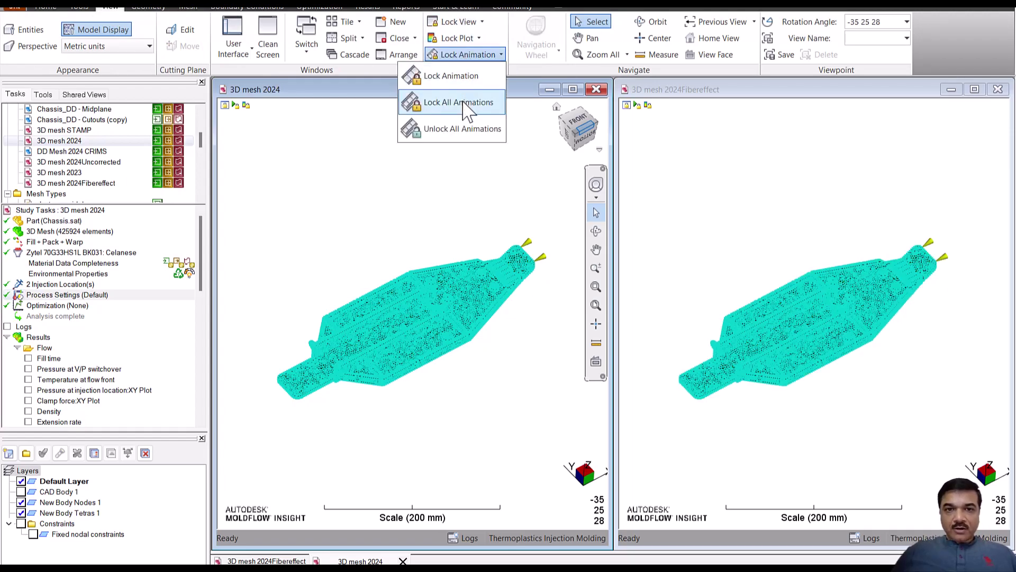
click(464, 106)
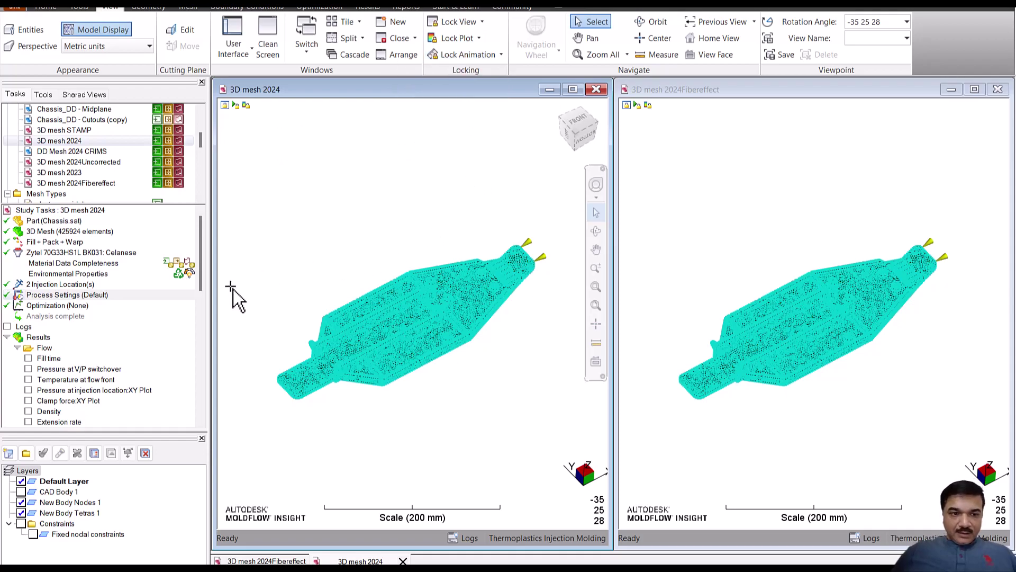
- Display Fill time in both windows and align the two locked views of the part
click(28, 359)
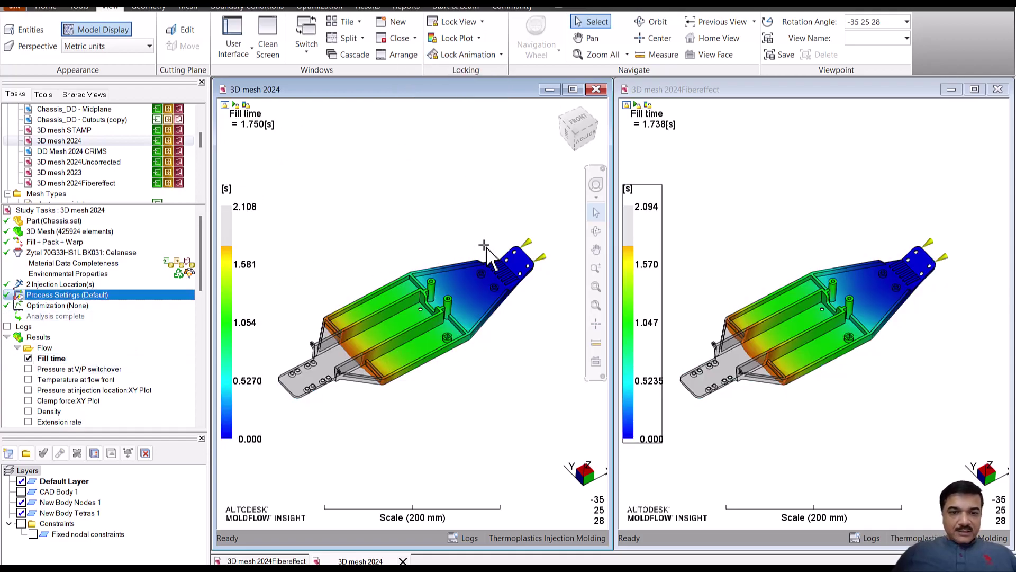
mouse_move(400, 226)
middle_down()
mouse_move(390, 233)
mouse_move(395, 216)
mouse_move(398, 232)
middle_up()
scroll(398, 236, up, 3)
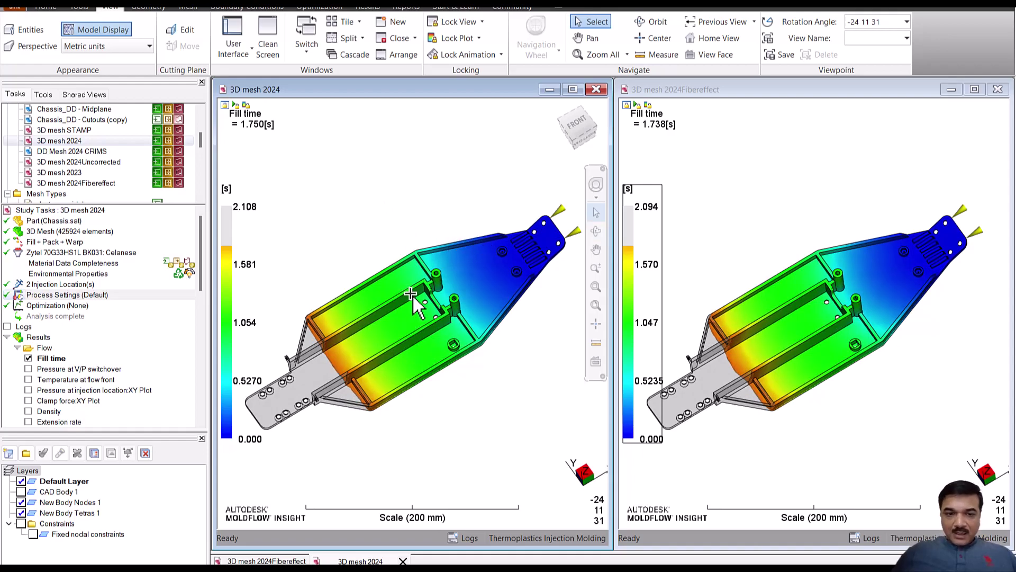
scroll(782, 406, up, 2)
scroll(775, 350, up, 2)
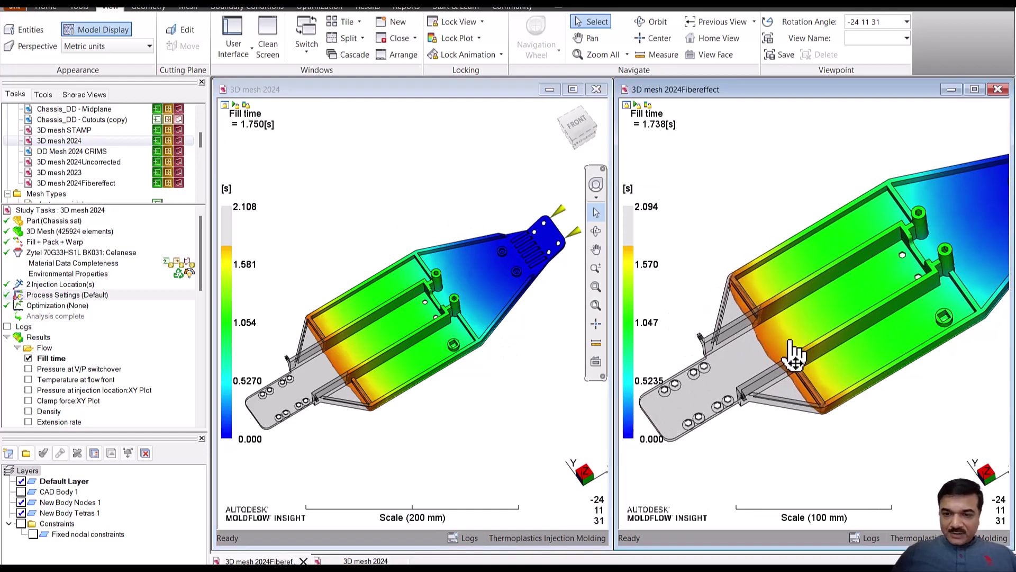
click(458, 22)
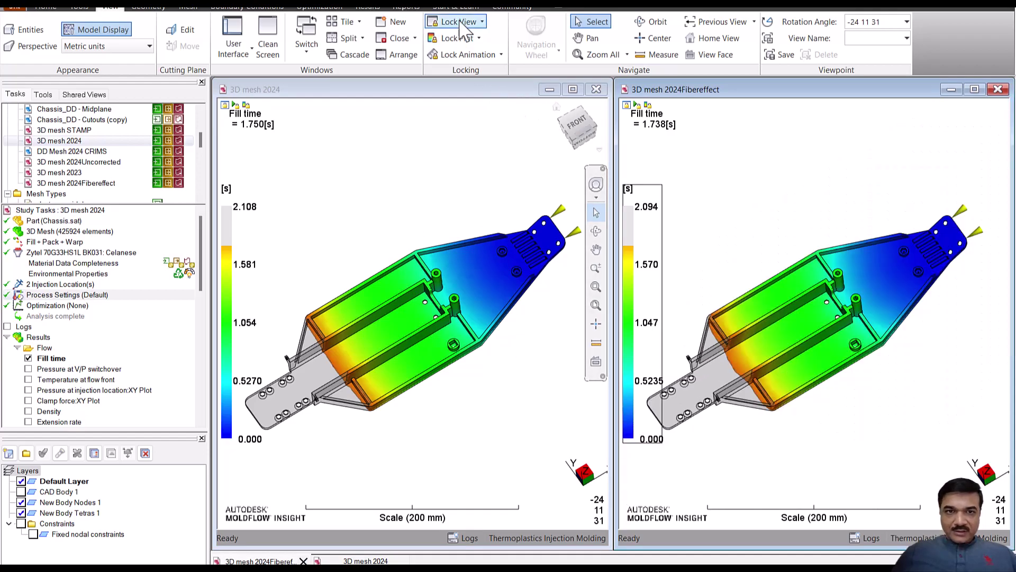
middle_drag(782, 278, 768, 317)
scroll(770, 324, up, 3)
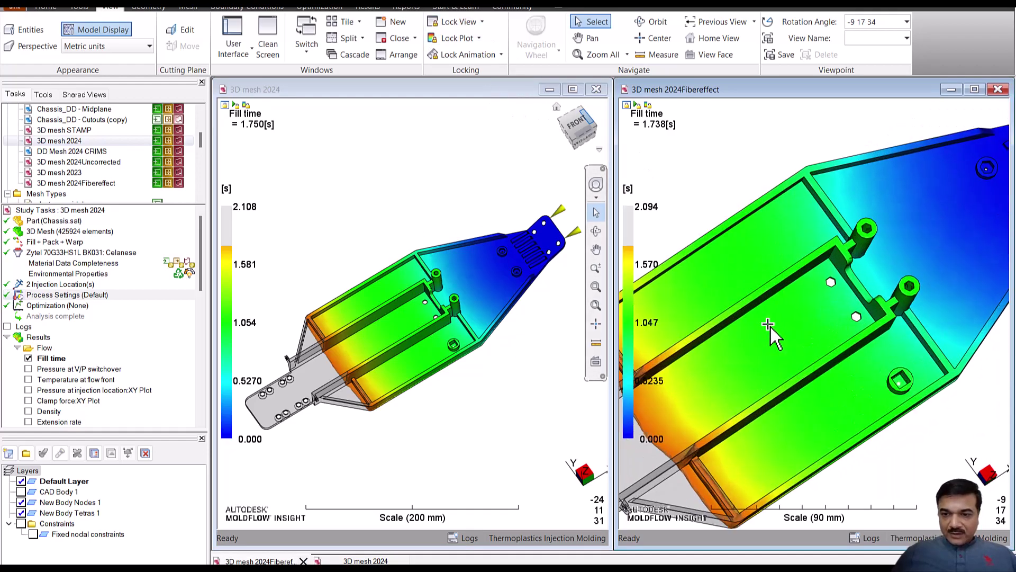
scroll(767, 363, up, 2)
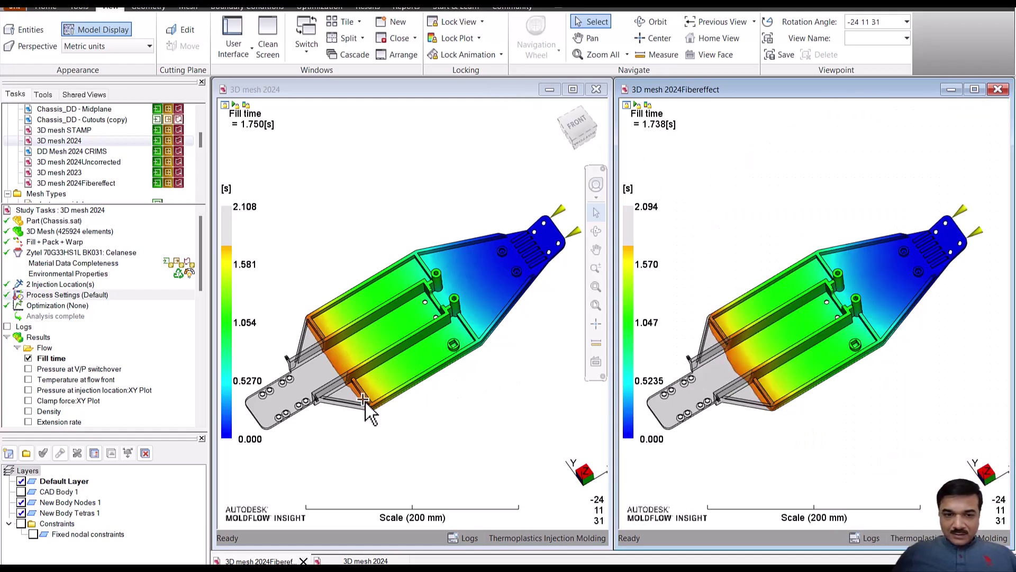
click(344, 397)
scroll(336, 380, up, 4)
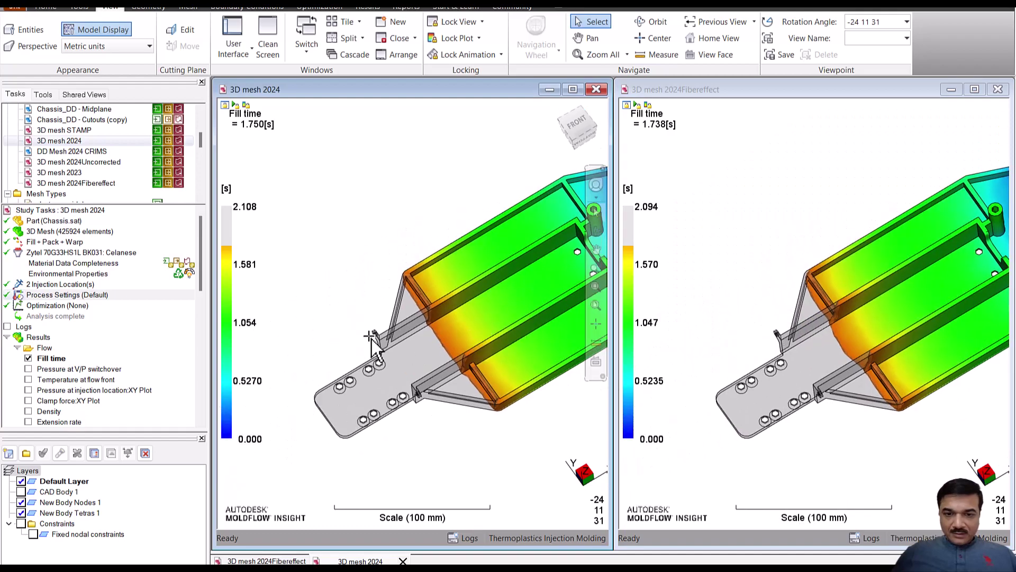
middle_drag(377, 335, 402, 335)
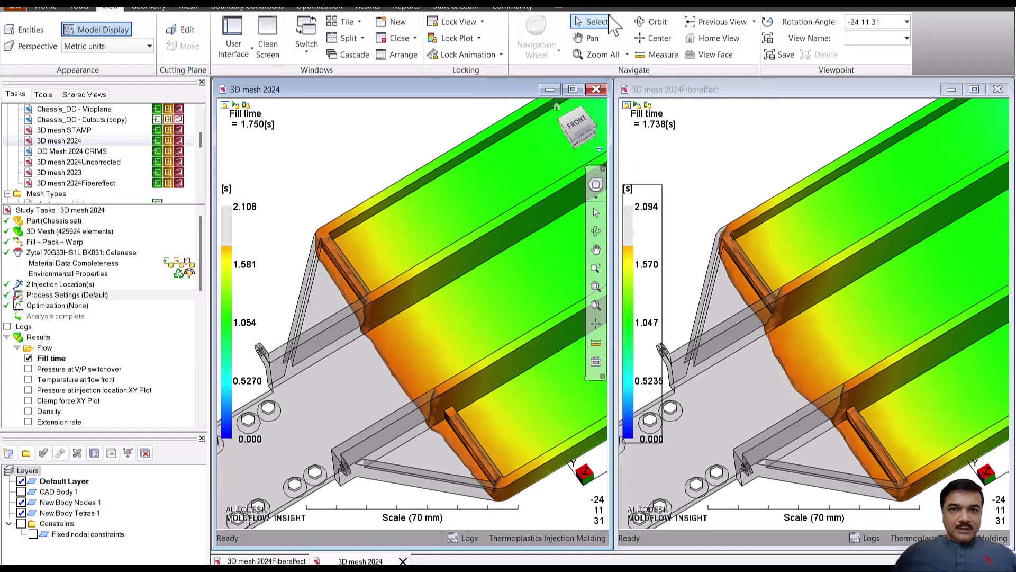
- Advance both fill animations to about 2.07 s and pan to reveal the unfilled plate end
click(46, 7)
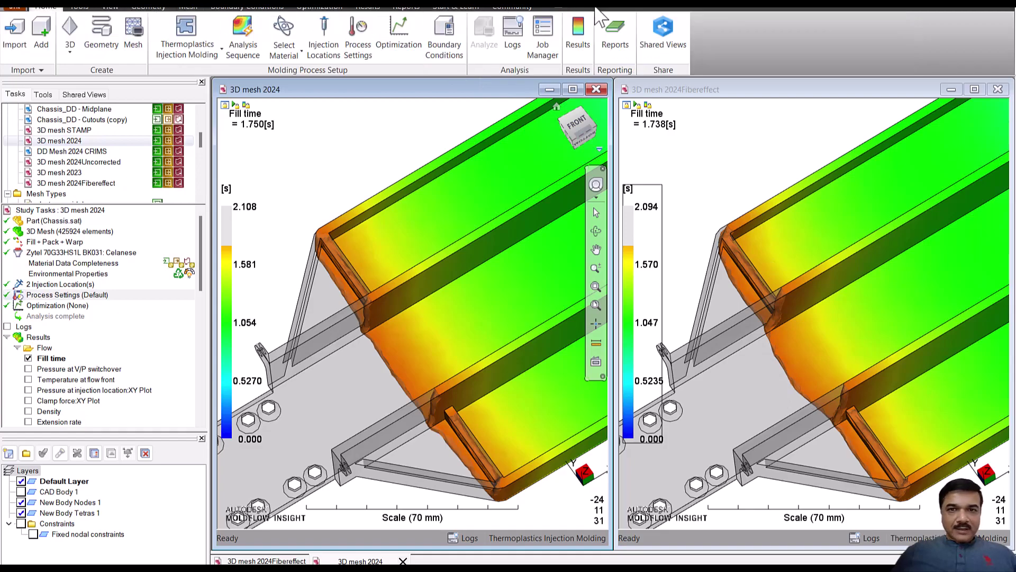
click(577, 34)
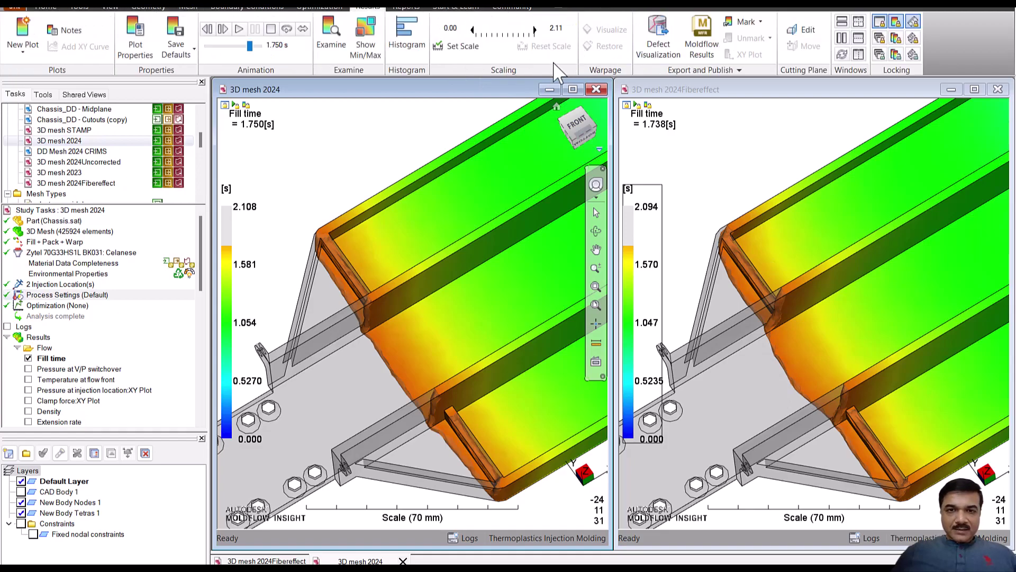
click(255, 44)
drag(255, 44, 258, 45)
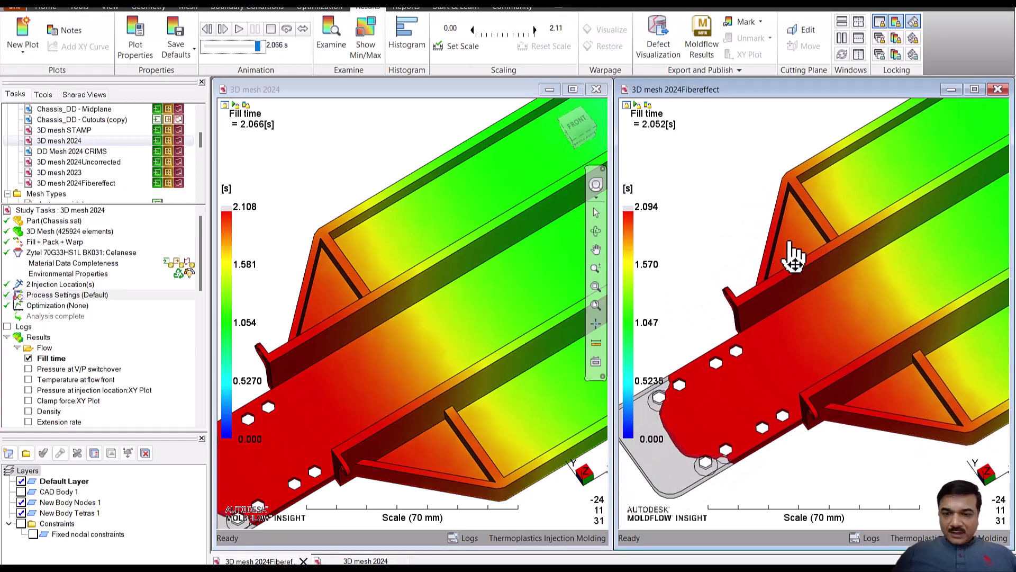
click(812, 238)
middle_drag(372, 390, 472, 320)
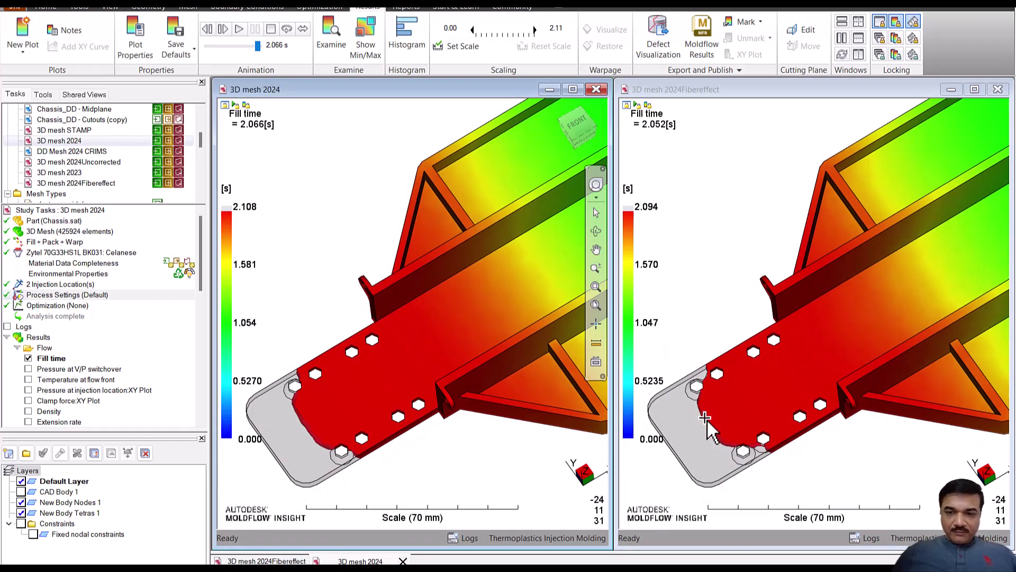
- Plot Pressure at V/P switchover in both windows, comparing 42.54 MPa versus 32.76 MPa peaks
click(29, 369)
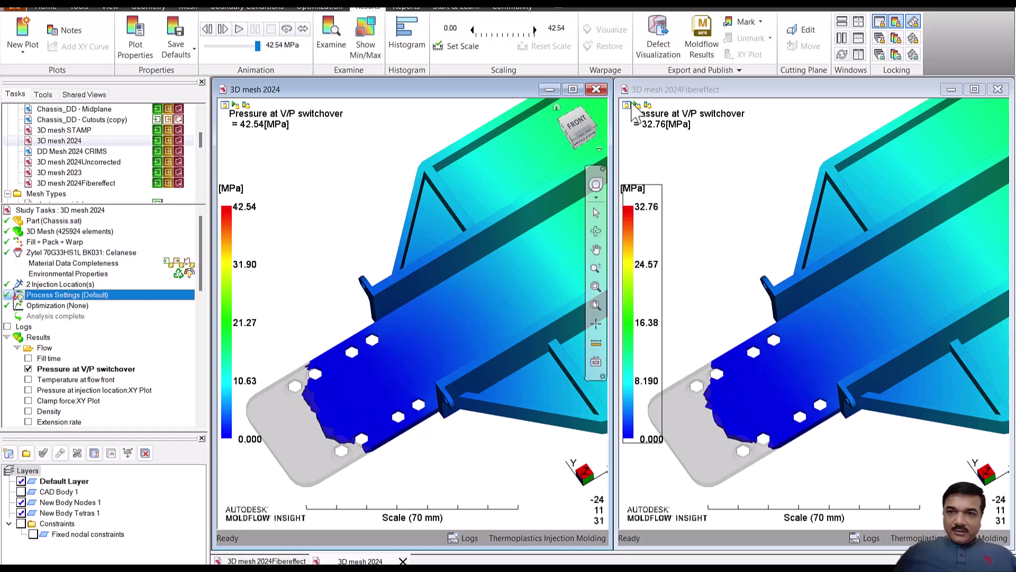
click(724, 91)
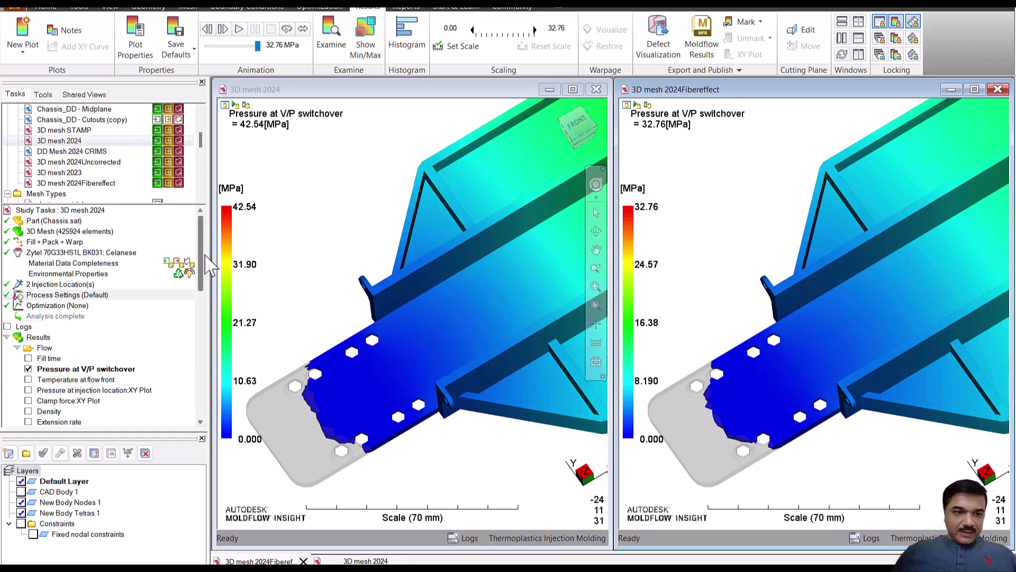
drag(206, 261, 202, 373)
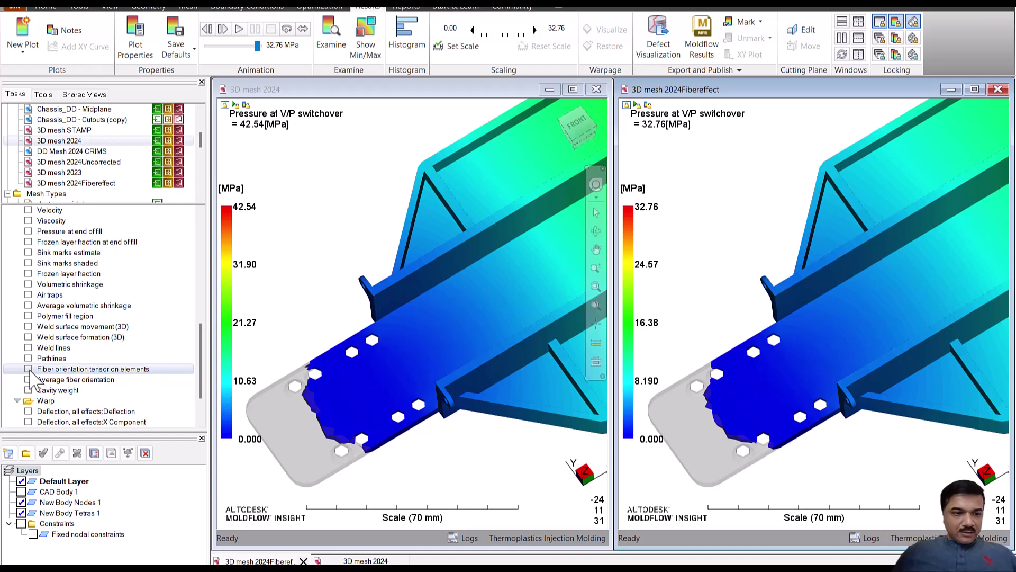
scroll(48, 285, up, 7)
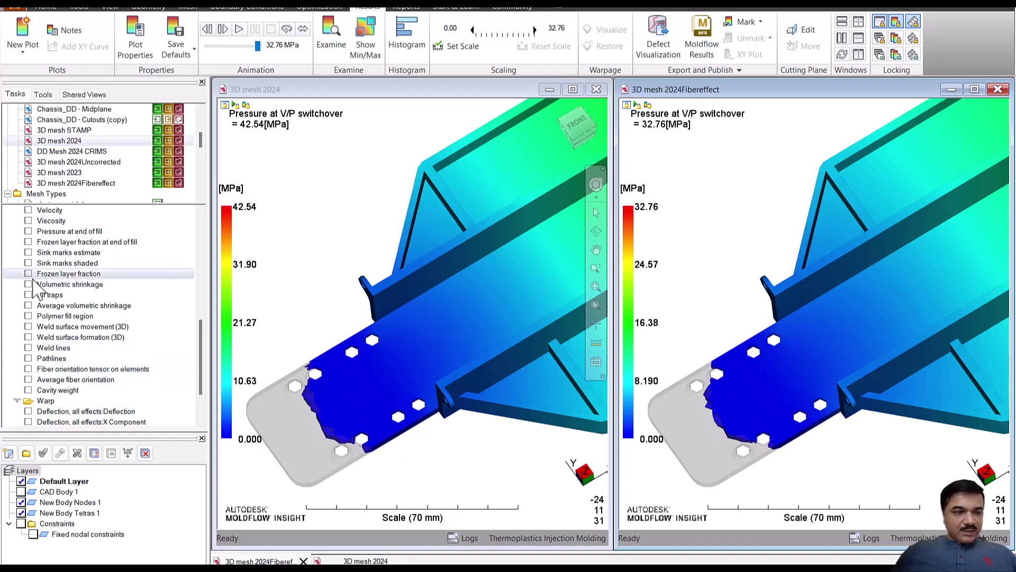
- Add a new Thermal conductivity tensor result plot opened in its own window
right_click(51, 234)
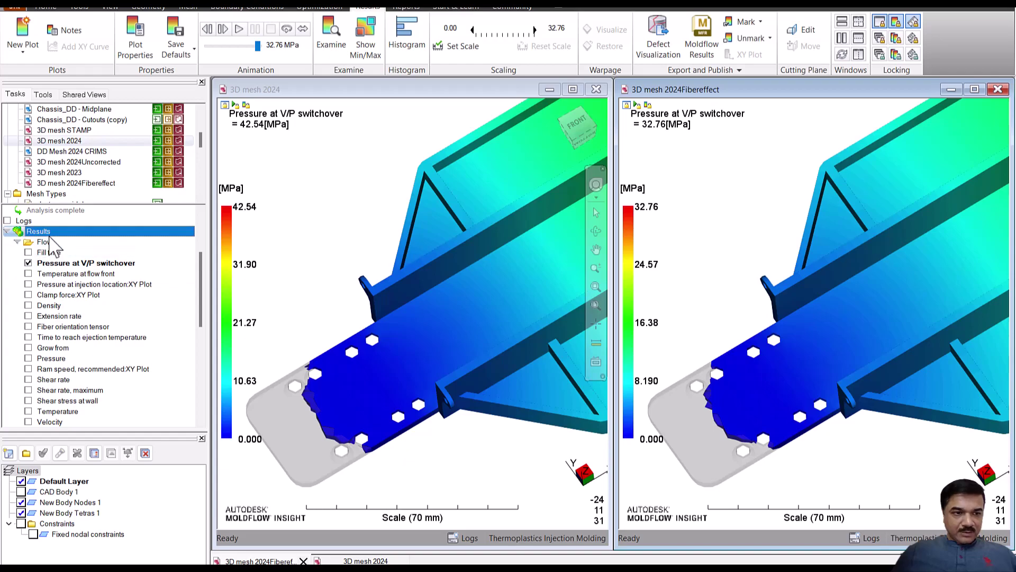
click(74, 244)
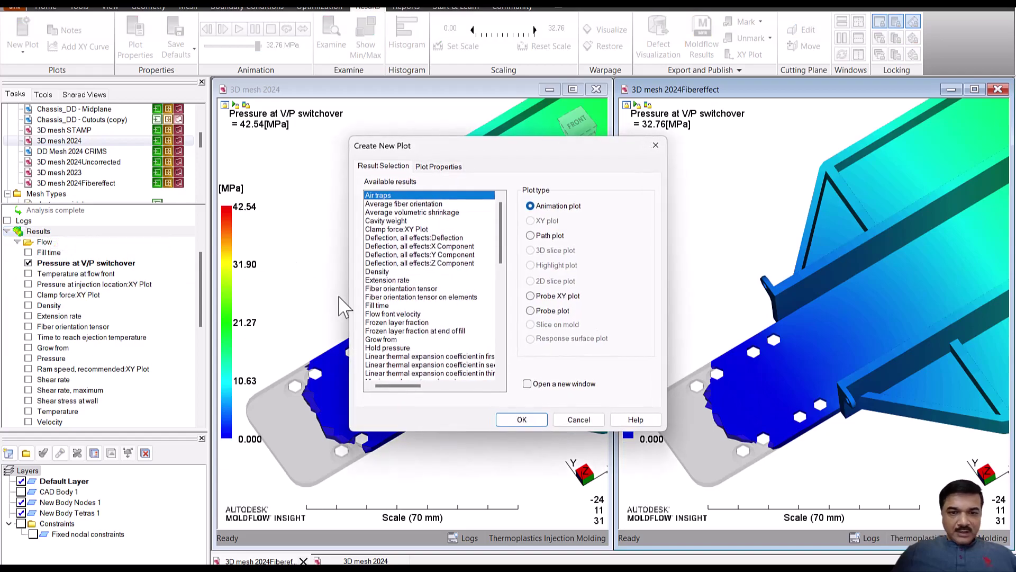
click(396, 331)
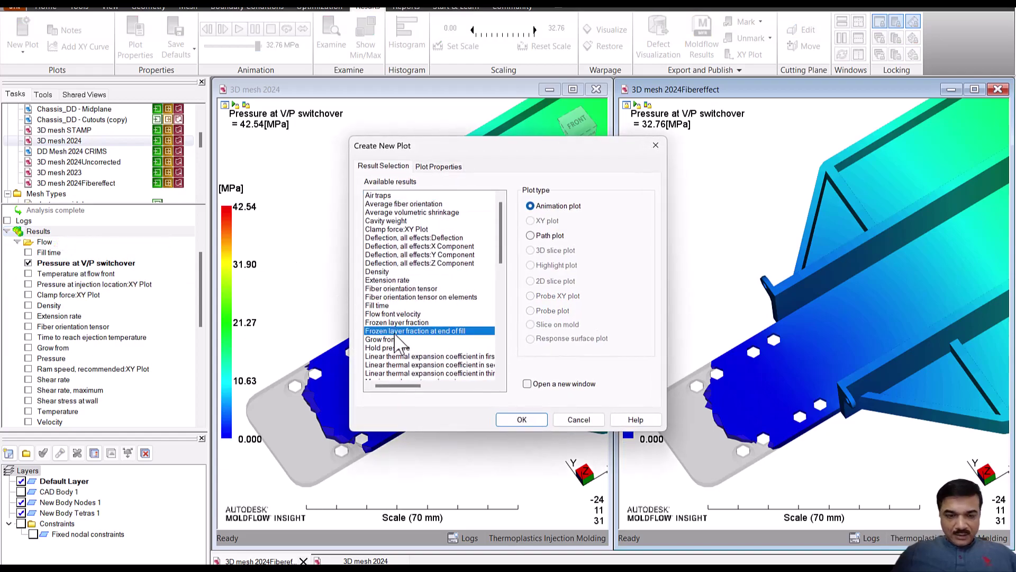
key(t)
scroll(410, 347, down, 2)
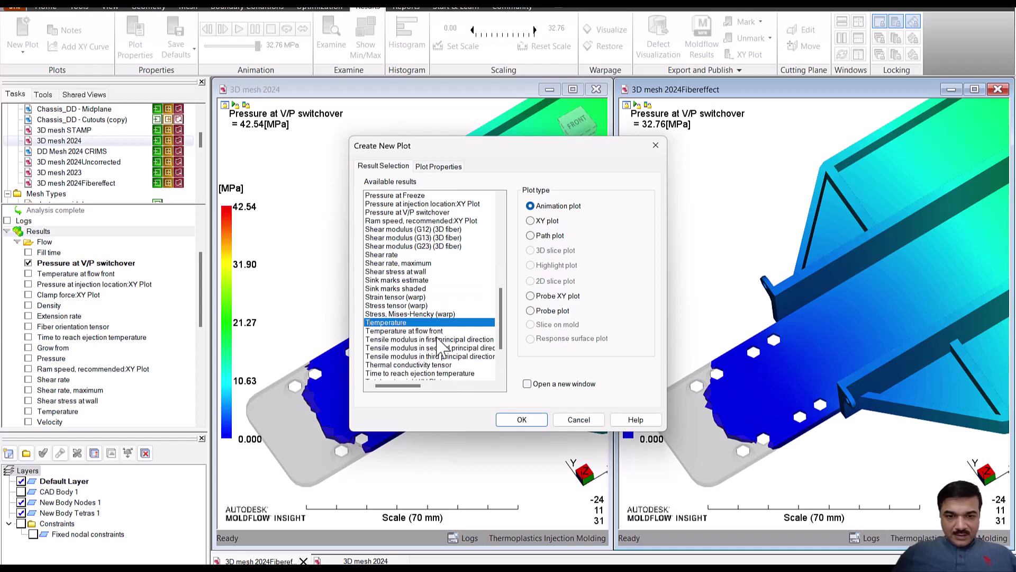
scroll(444, 373, down, 1)
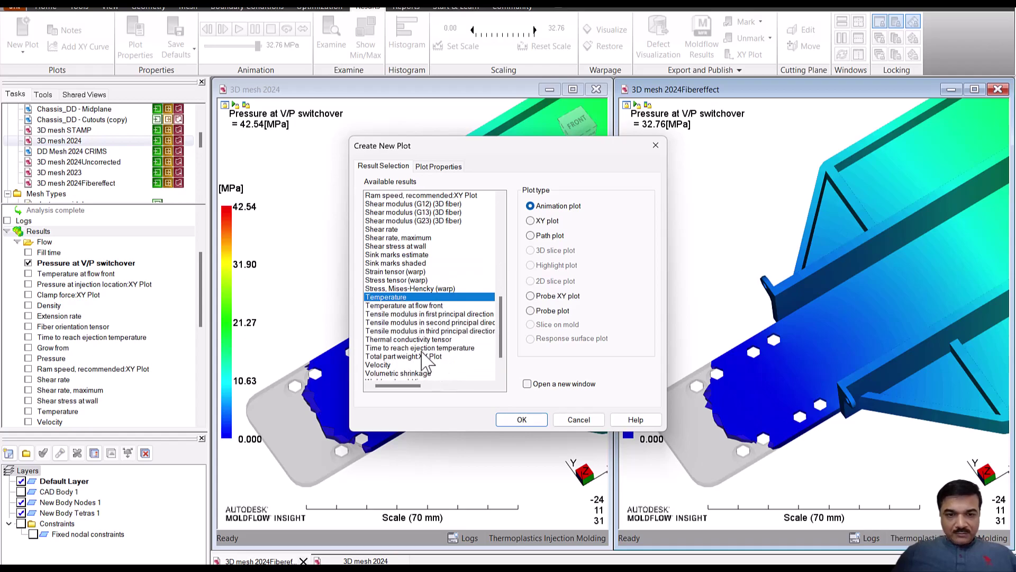
click(421, 340)
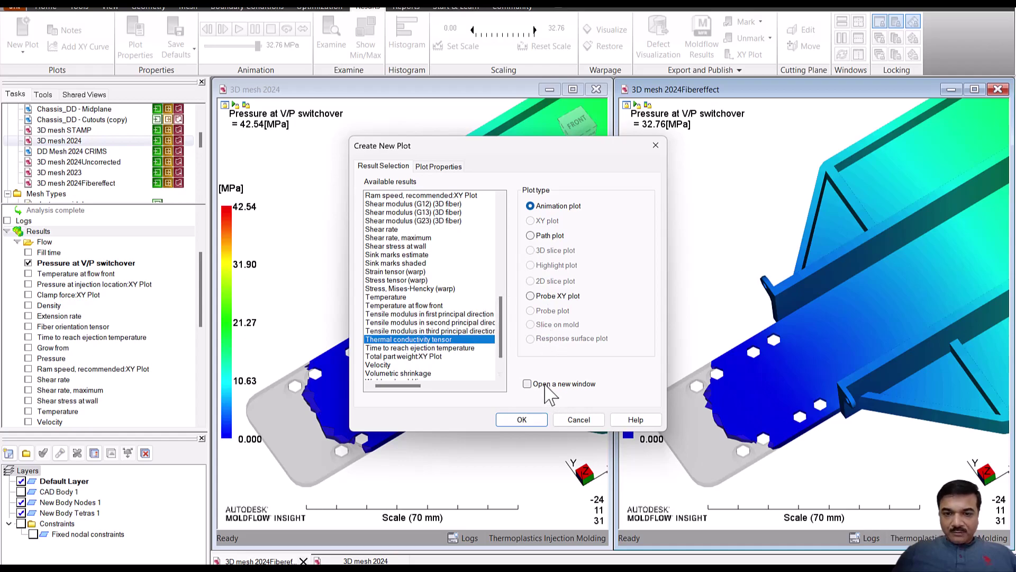
click(527, 384)
click(524, 420)
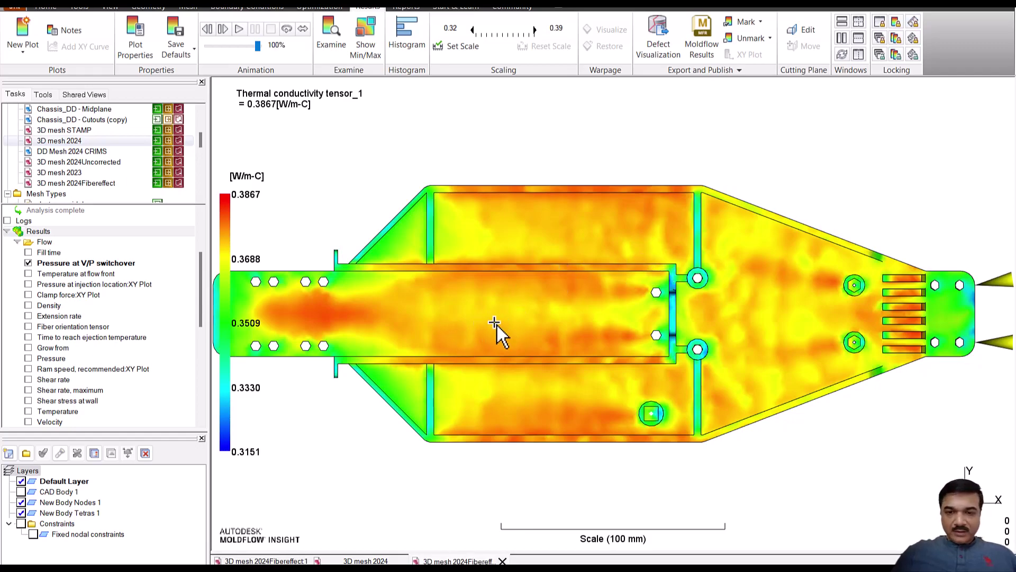
- Tilt the thermal conductivity plot into 3D, then close its window to return to the pressure plot
middle_drag(504, 319, 524, 268)
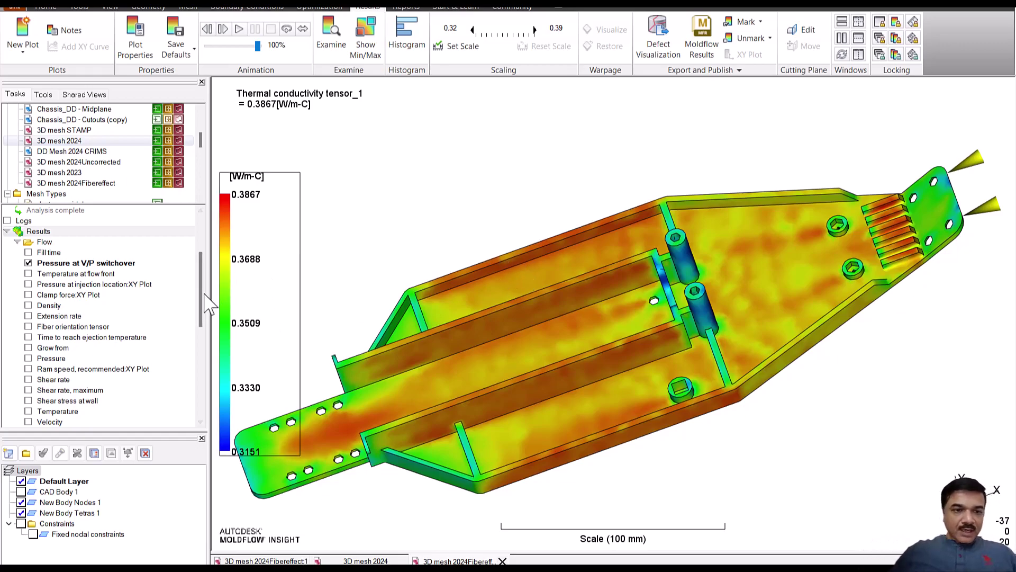
drag(200, 300, 210, 402)
click(503, 561)
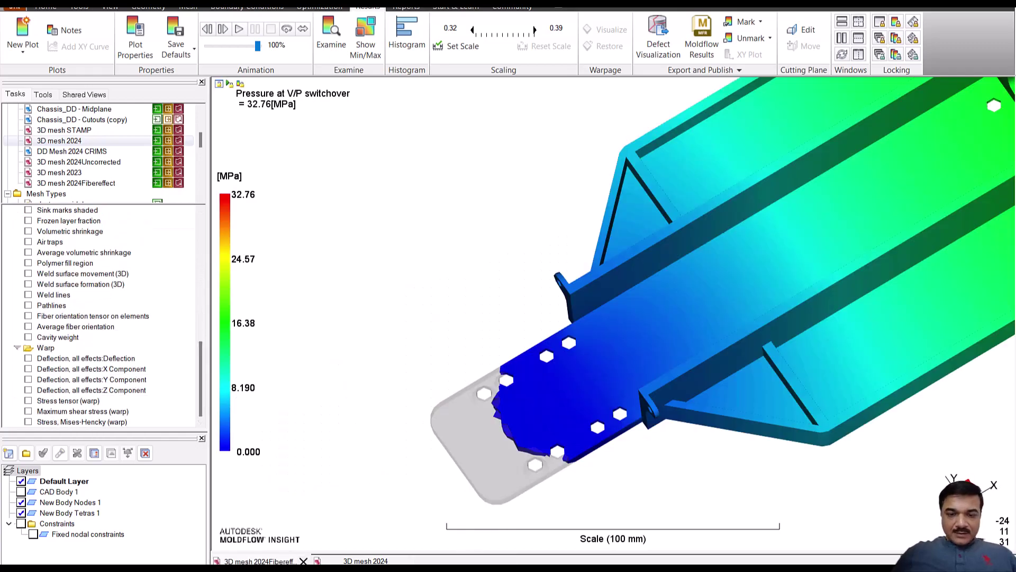
- Tile the windows vertically and show Deflection, all effects in both (2.047 mm vs 1.993 mm)
click(111, 6)
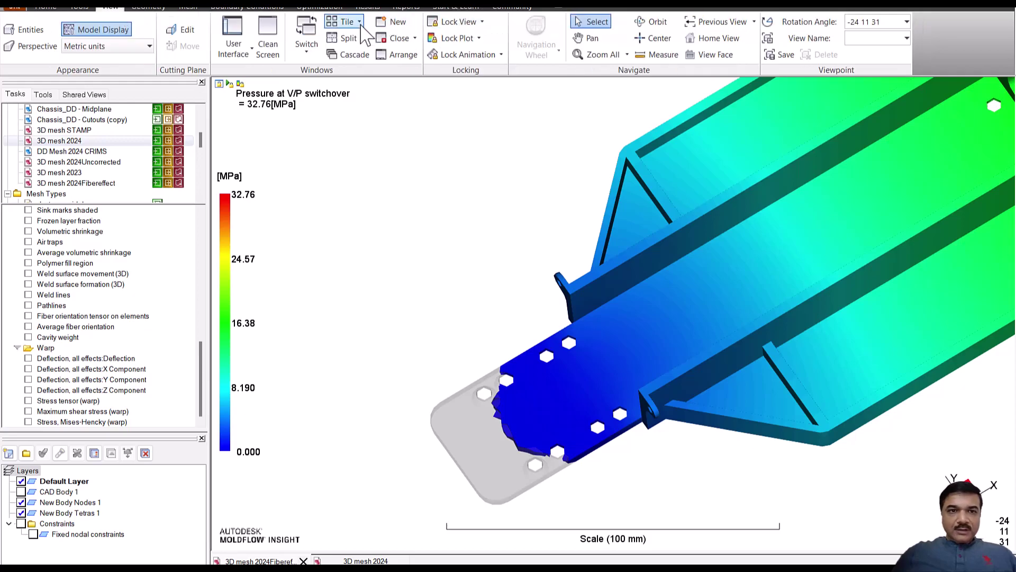
click(349, 23)
click(338, 69)
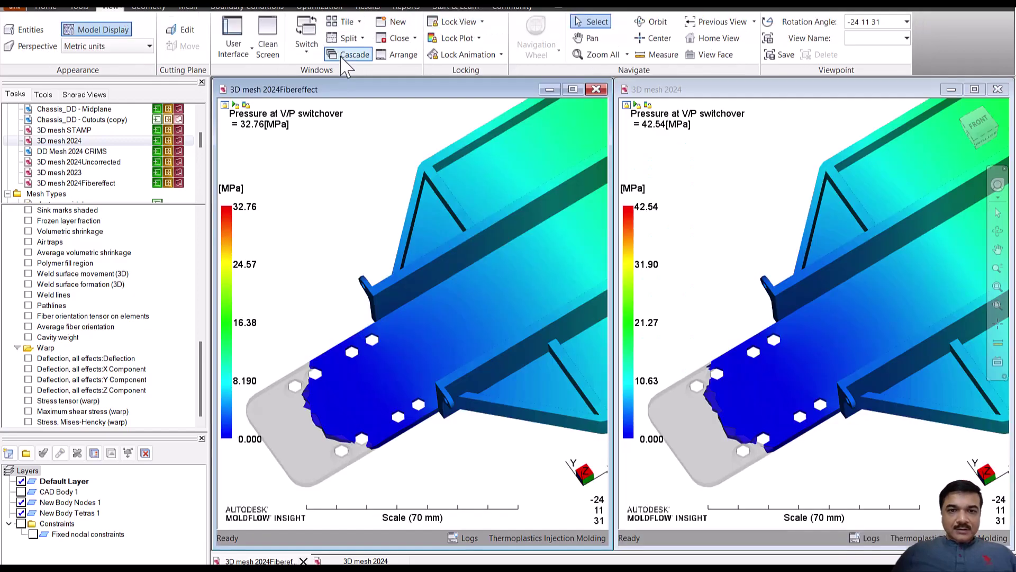
click(28, 358)
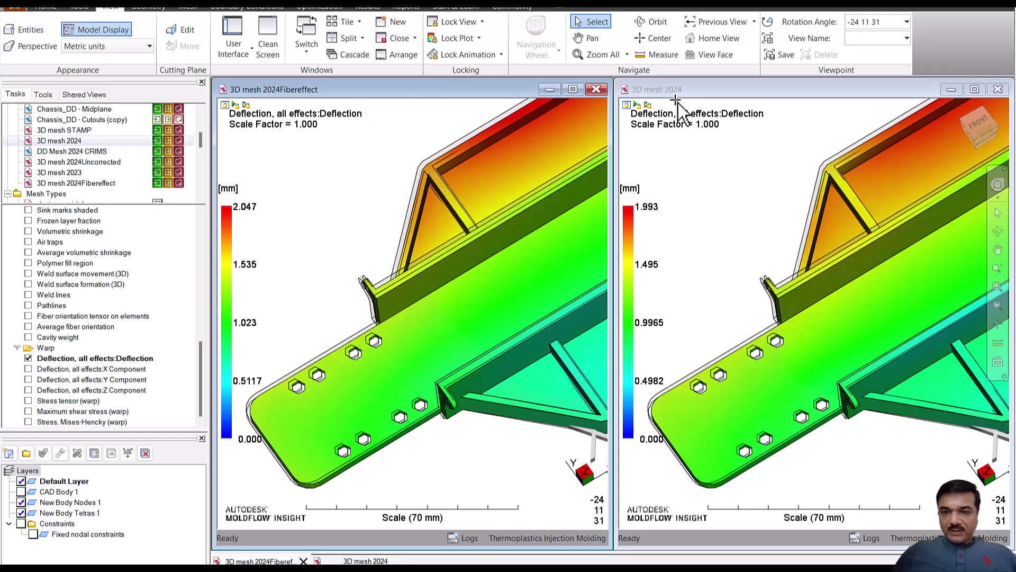
- Apply Lock All Views and Lock All Plots to both deflection windows, then orbit to view the part's back
scroll(427, 306, down, 2)
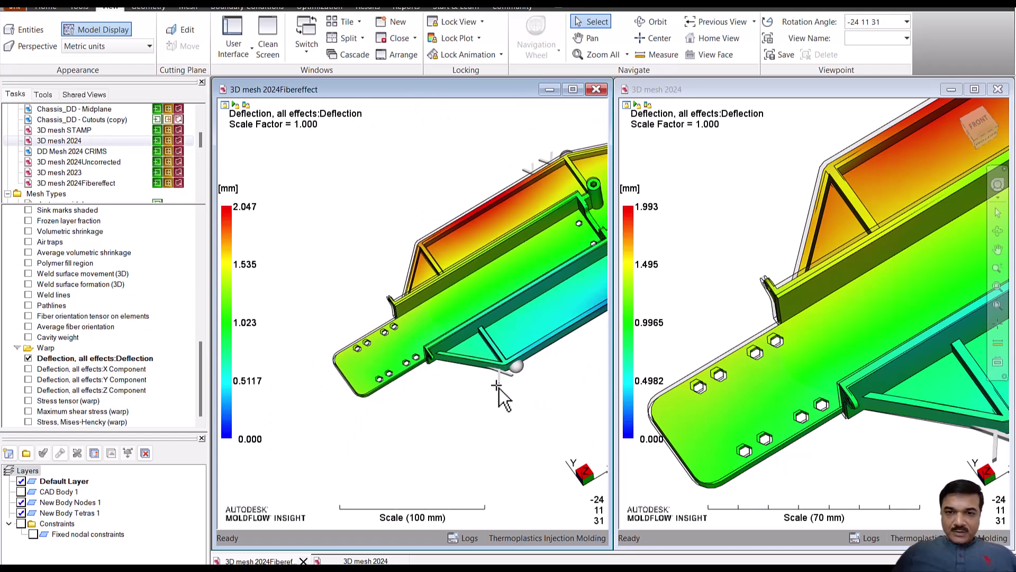
middle_drag(499, 397, 386, 471)
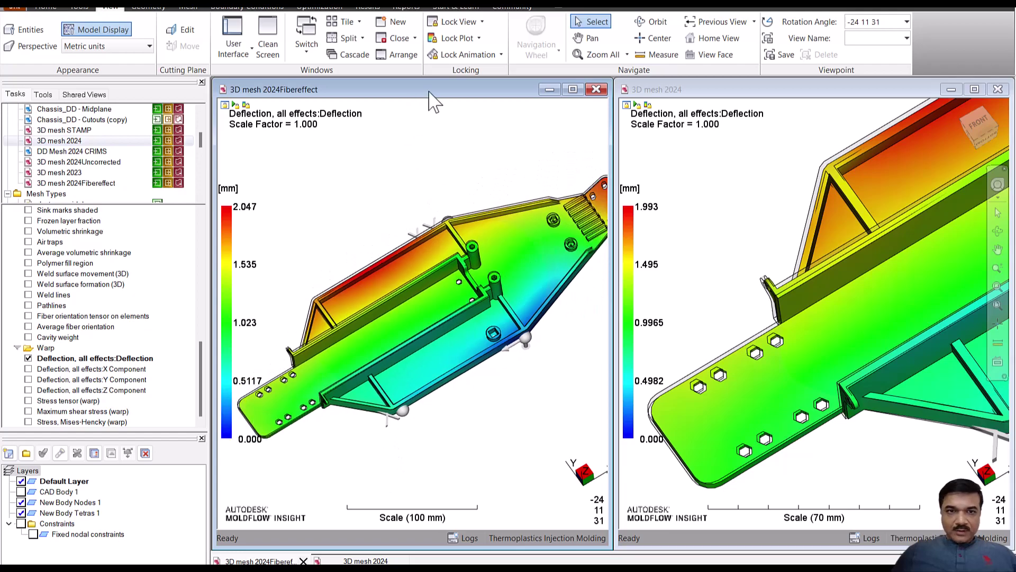
click(461, 21)
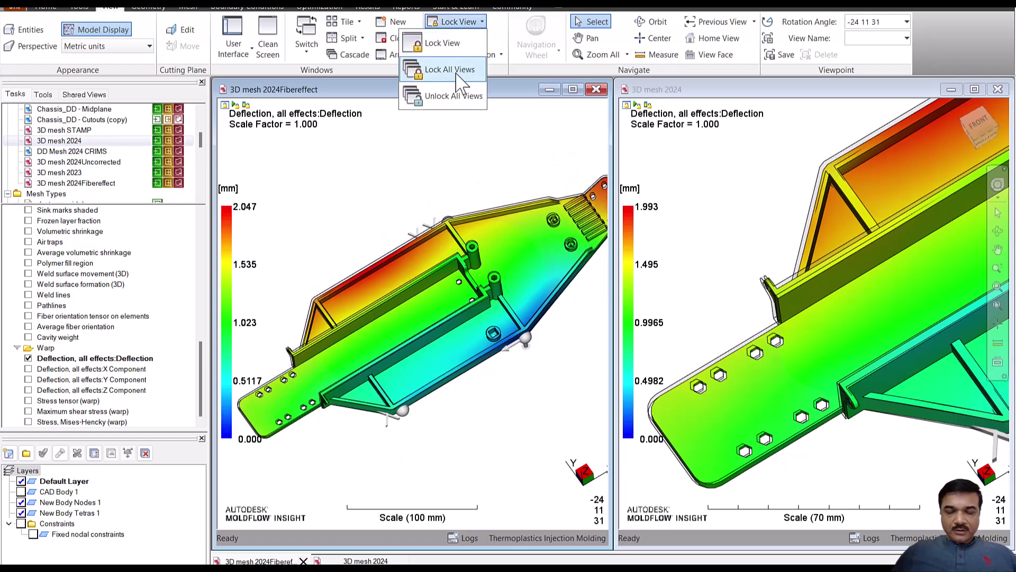
click(450, 70)
click(466, 38)
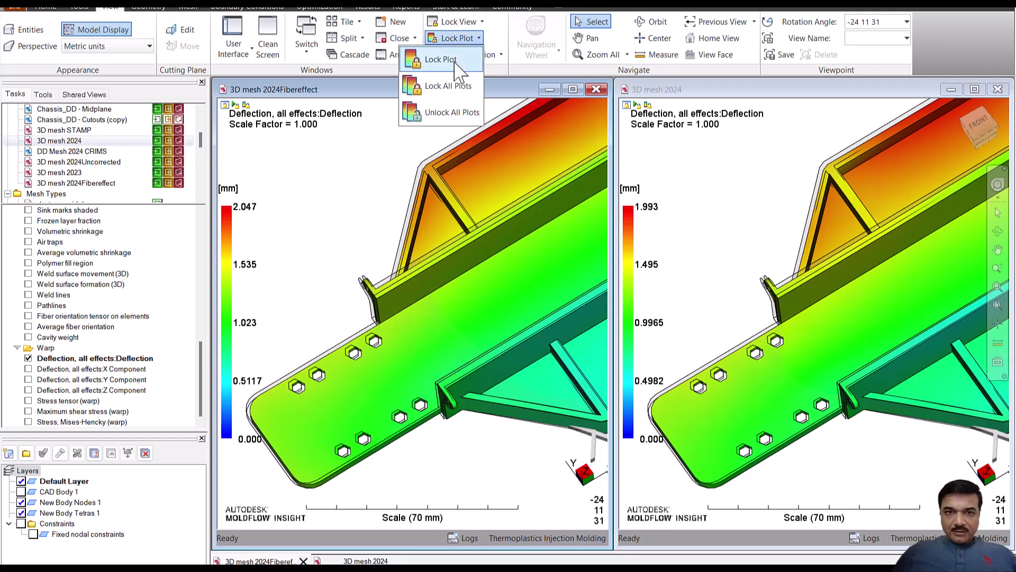
click(450, 85)
scroll(438, 269, down, 1)
scroll(450, 272, up, 2)
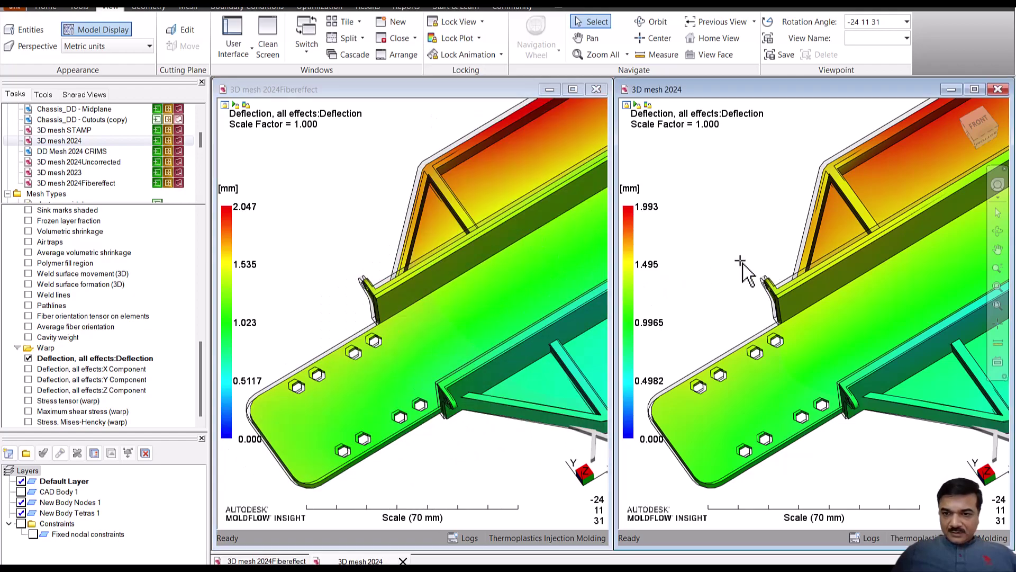
scroll(742, 264, down, 4)
mouse_move(729, 270)
shift+middle_down()
mouse_move(737, 318)
mouse_move(748, 279)
mouse_move(708, 154)
mouse_move(704, 95)
shift+middle_up()
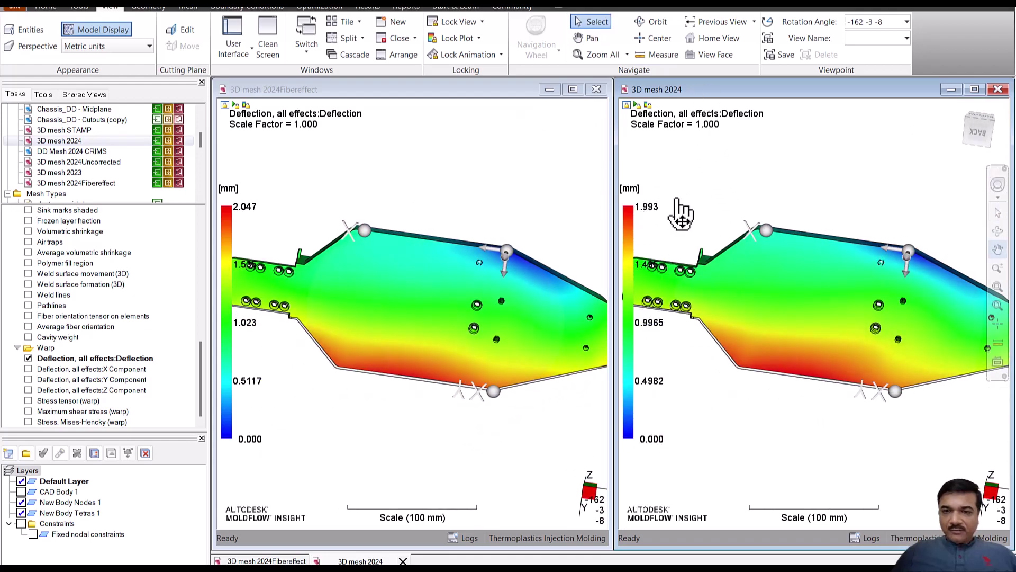
- Tilt both locked deflection models together to show the whole part from above
middle_drag(678, 211, 682, 214)
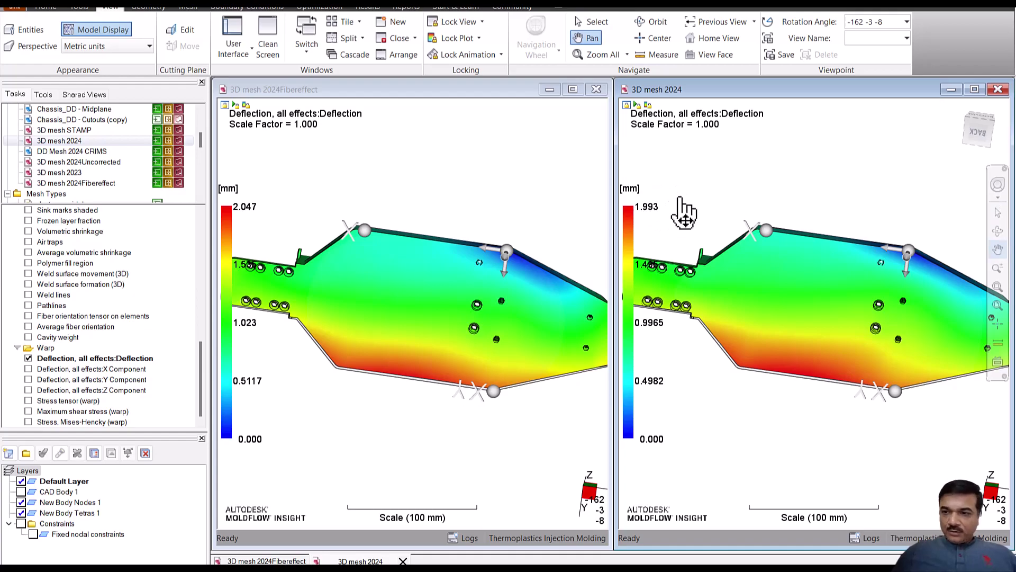
shift+middle_drag(814, 249, 815, 433)
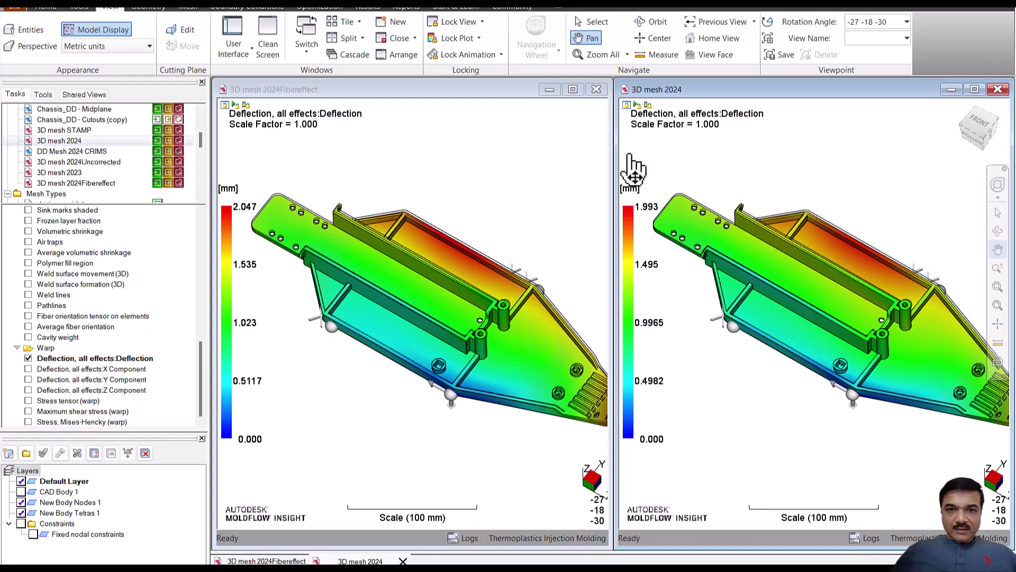
key(Escape)
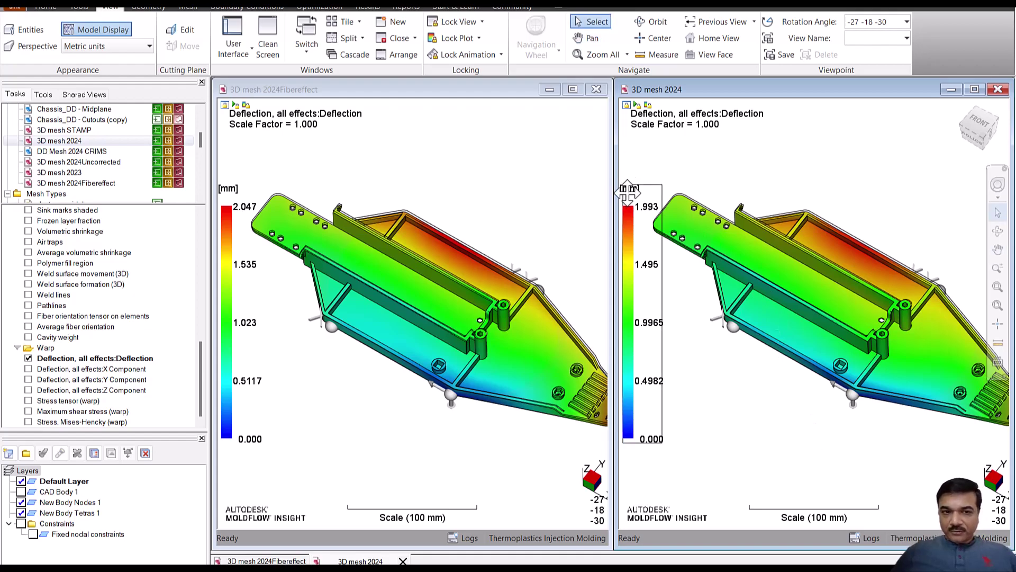
key(F2)
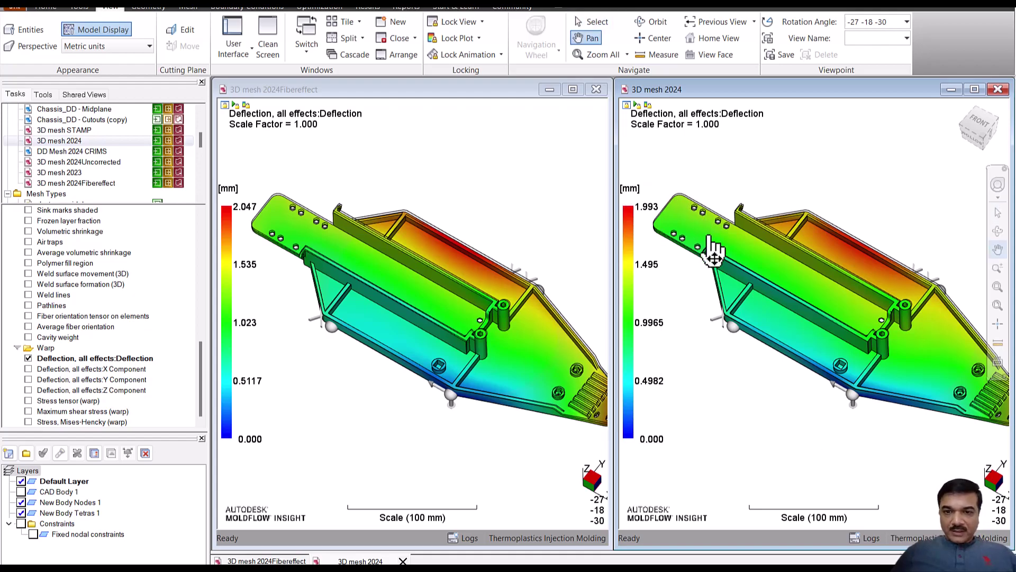